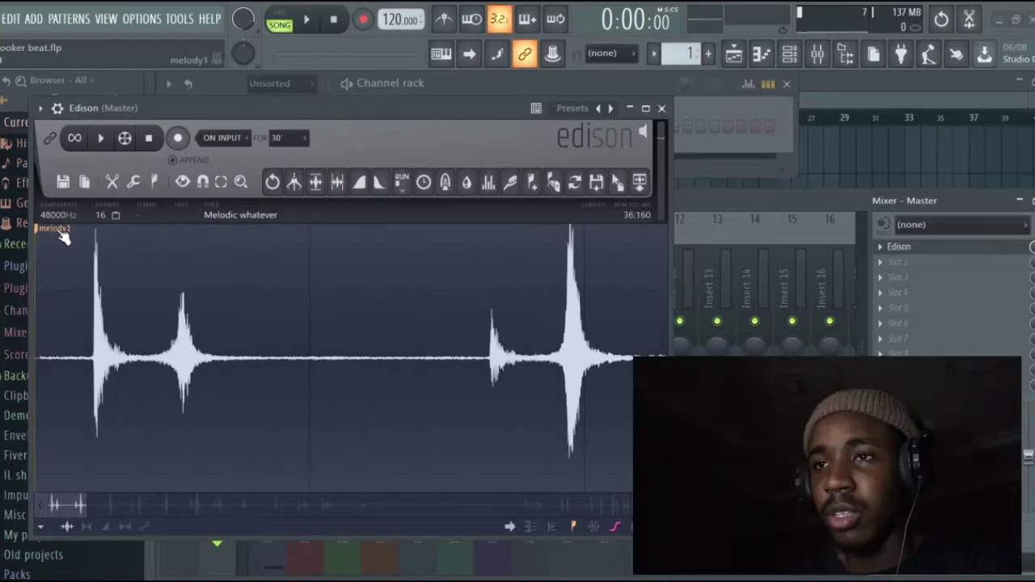
# - Place the melody 2 and melody1 markers around the second hit, from 0:400 to 0:803, and send that region to a new sampler channel
pyautogui.moveTo(46, 231); pyautogui.dragTo(161, 231)
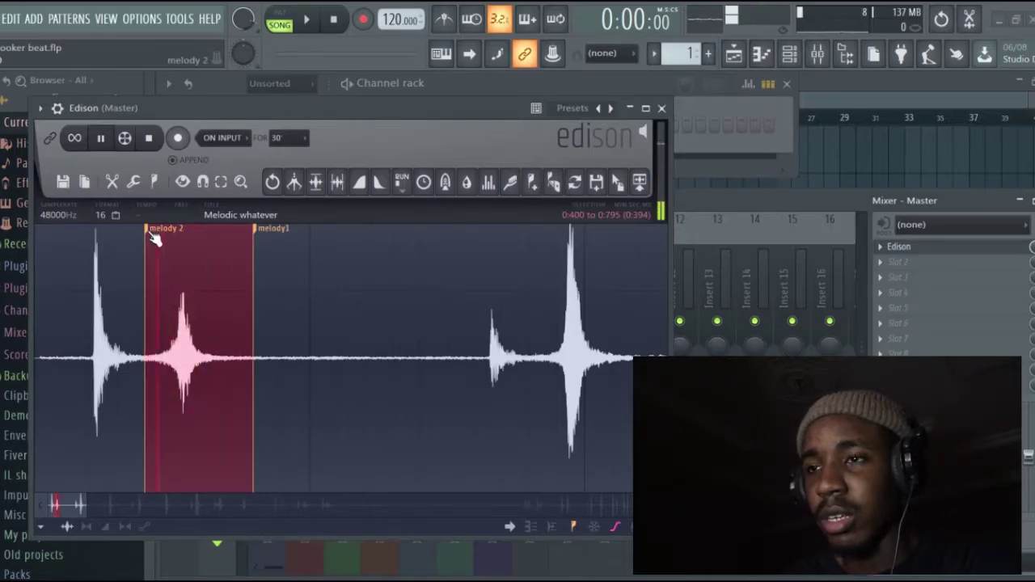
pyautogui.moveTo(264, 230); pyautogui.dragTo(293, 234)
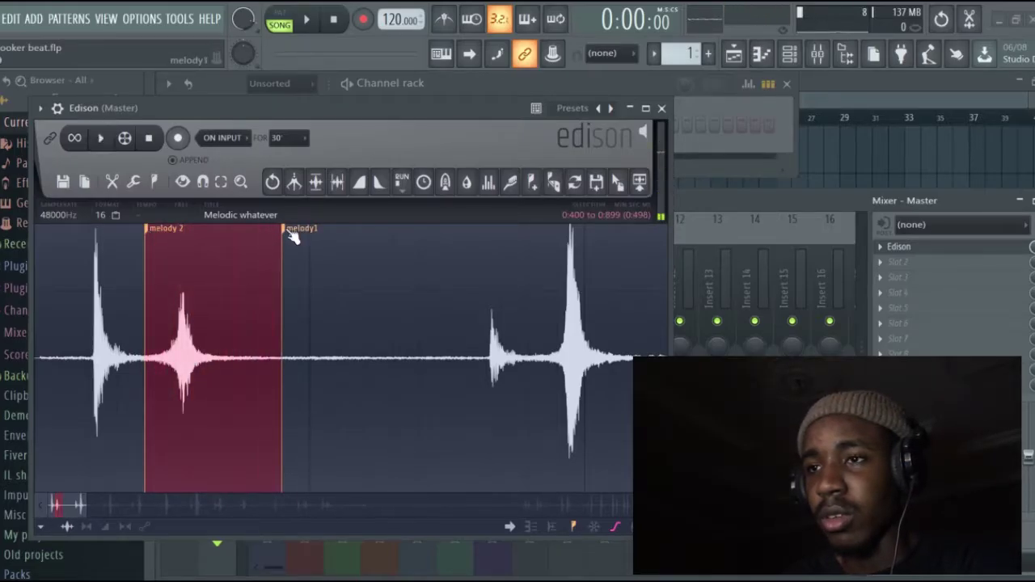
pyautogui.moveTo(617, 181); pyautogui.dragTo(287, 146)
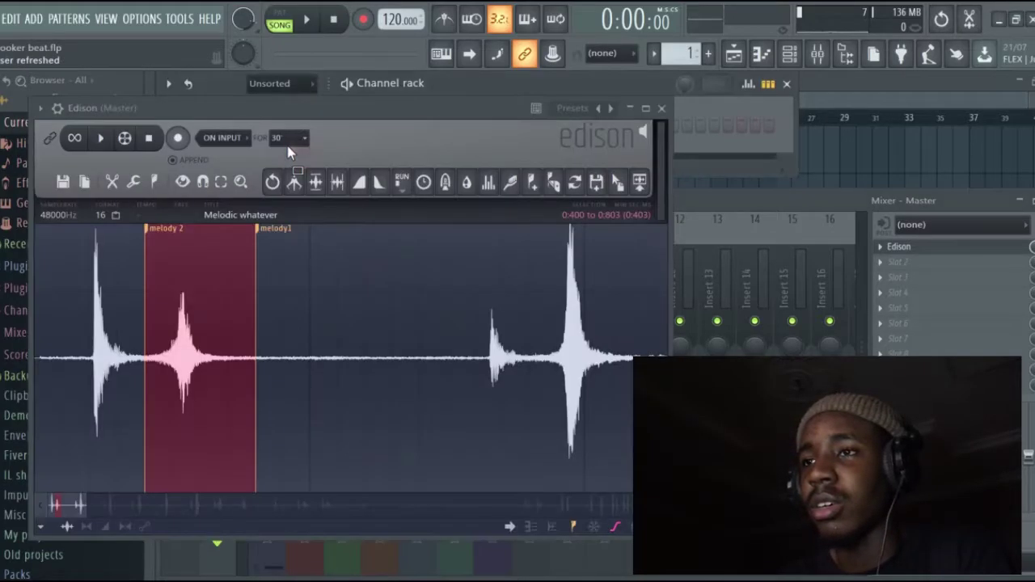
pyautogui.click(663, 109)
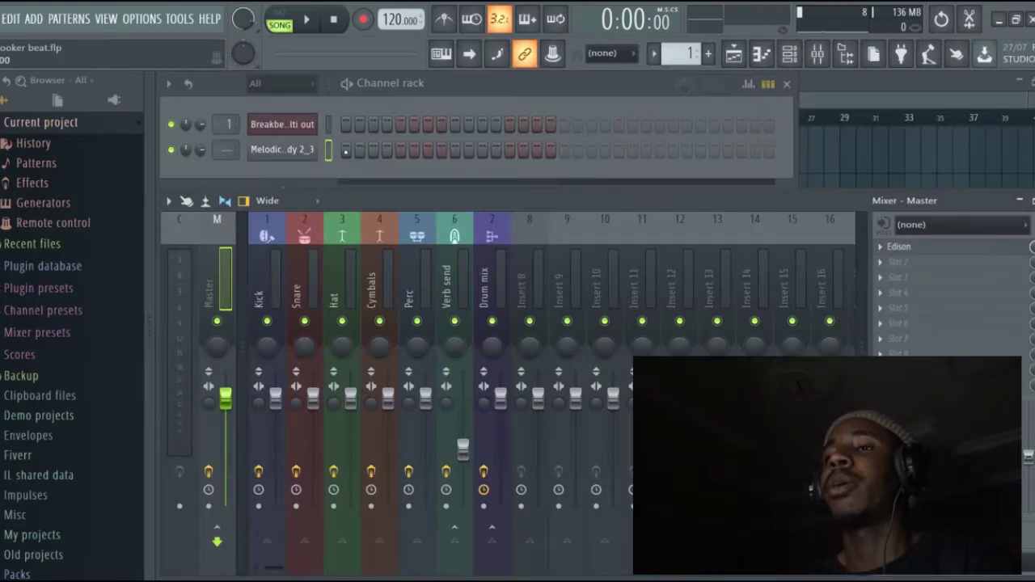
# - Record a melody with the new Melodic whatever sample channel and open its notes in the piano roll
pyautogui.click(309, 155)
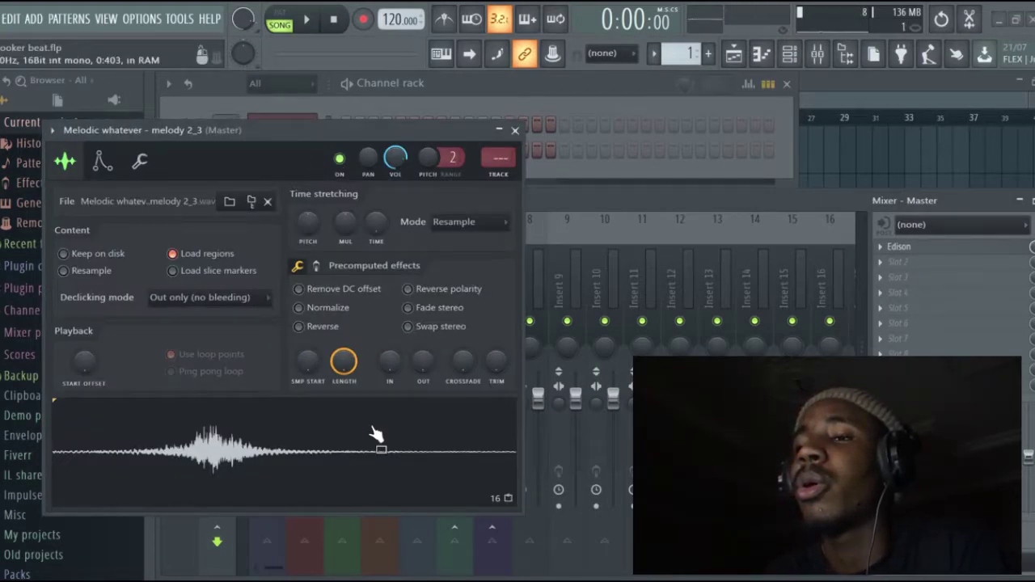
pyautogui.click(515, 131)
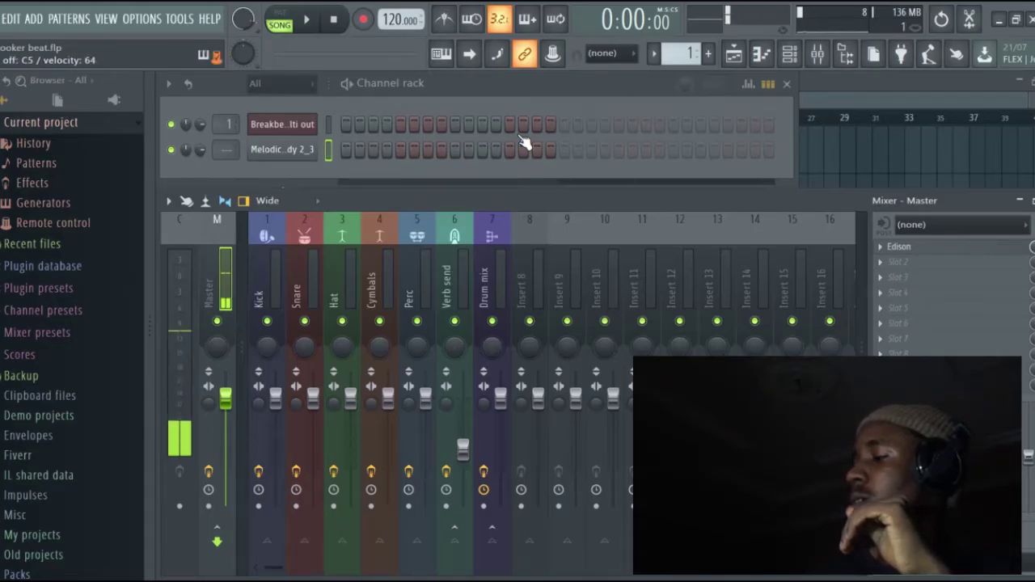
pyautogui.press('space')
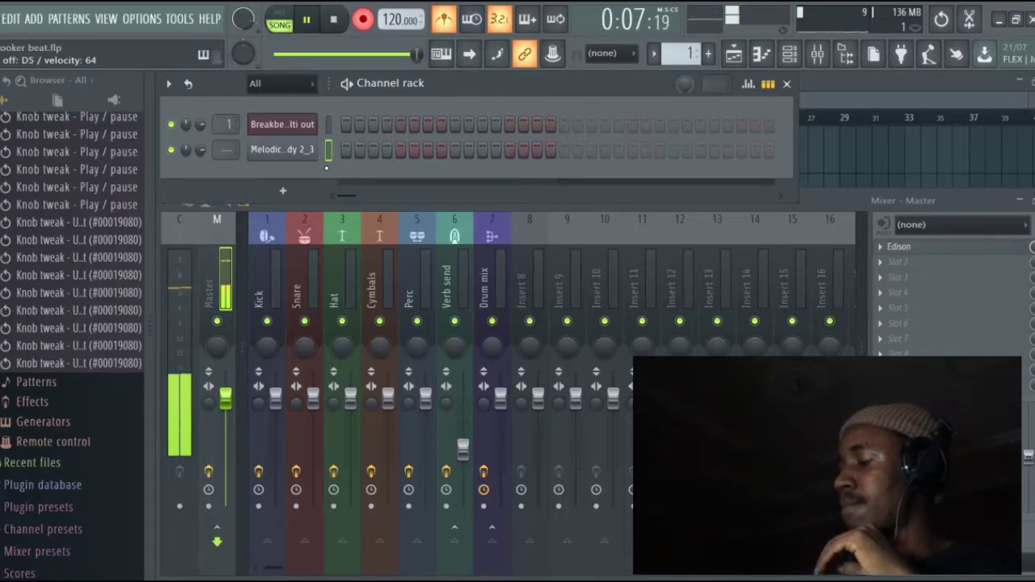
pyautogui.press('space')
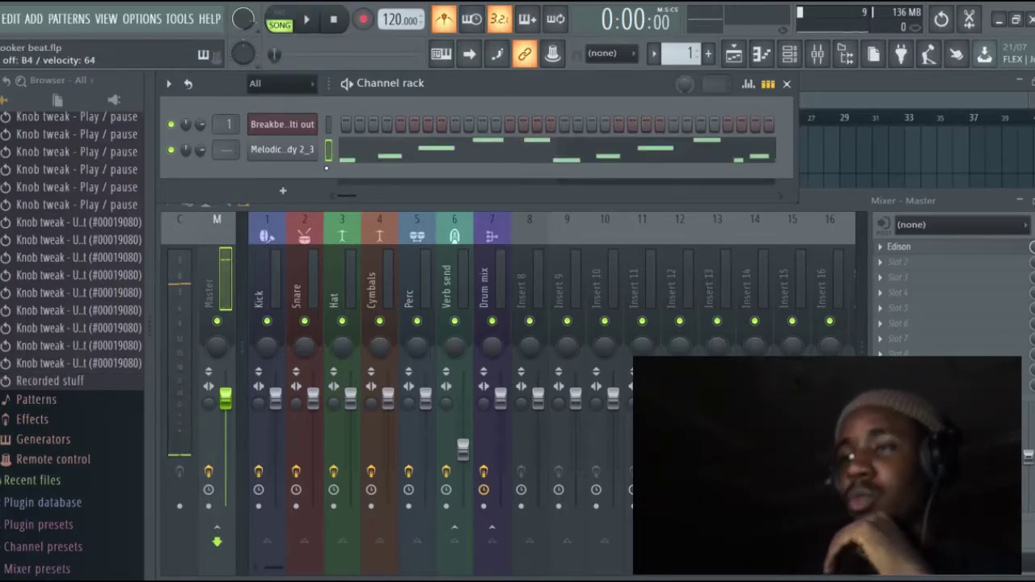
pyautogui.doubleClick(447, 158)
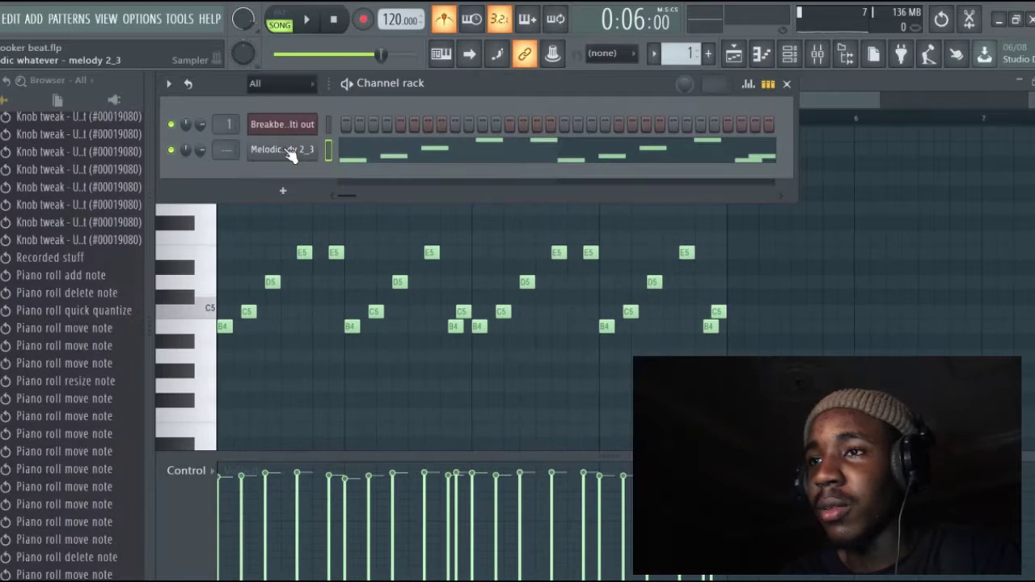
# - Route the Melodic whatever sample channel to the first free mixer track, track 8
pyautogui.click(290, 155)
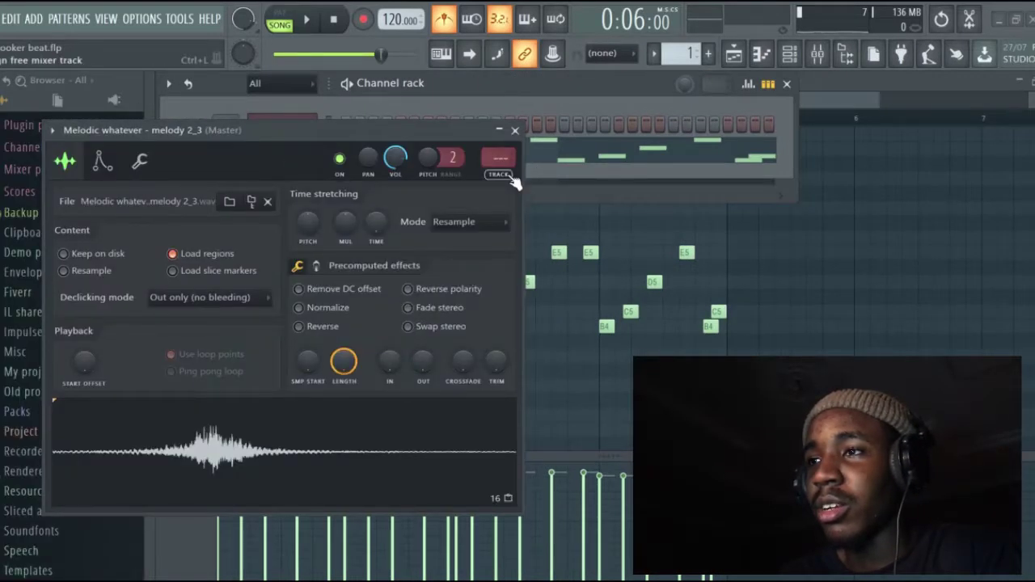
pyautogui.click(507, 175)
pyautogui.click(515, 130)
# - Add Fruity Reeverb 2 to the melody's mixer track, raise the early reflection and wet levels, and set the stereo separation to 55%
pyautogui.click(914, 251)
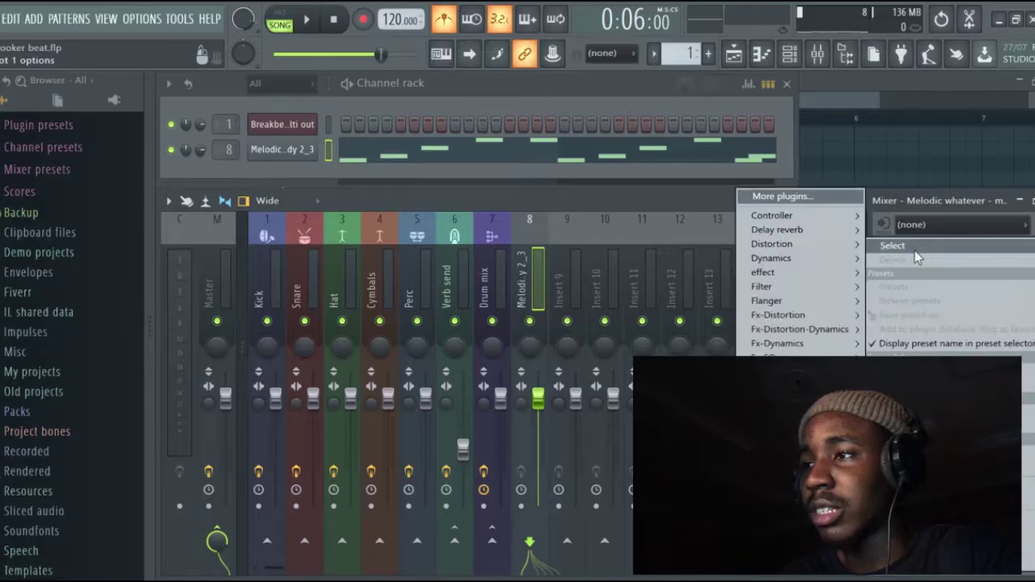
pyautogui.moveTo(804, 229)
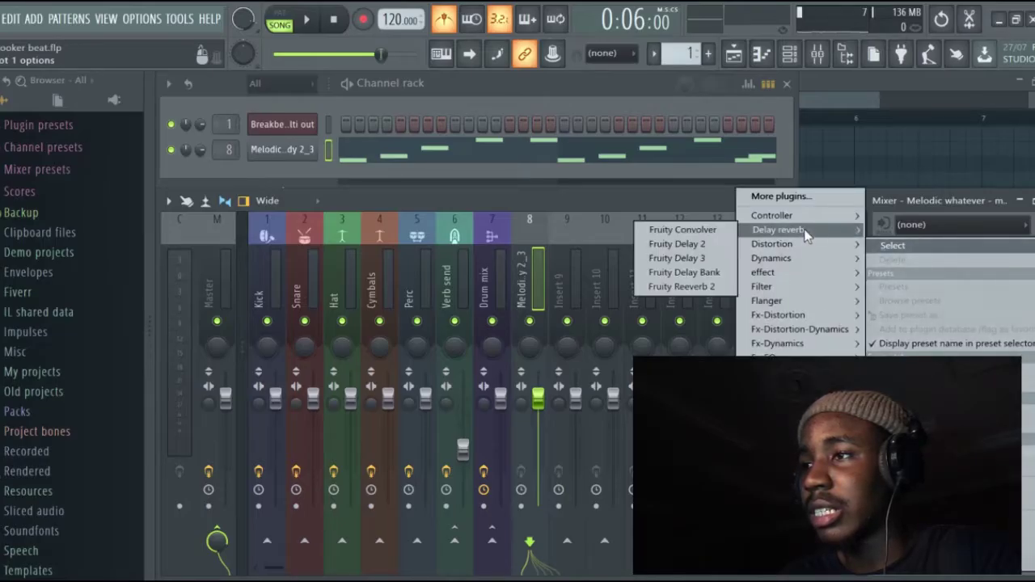
pyautogui.click(683, 287)
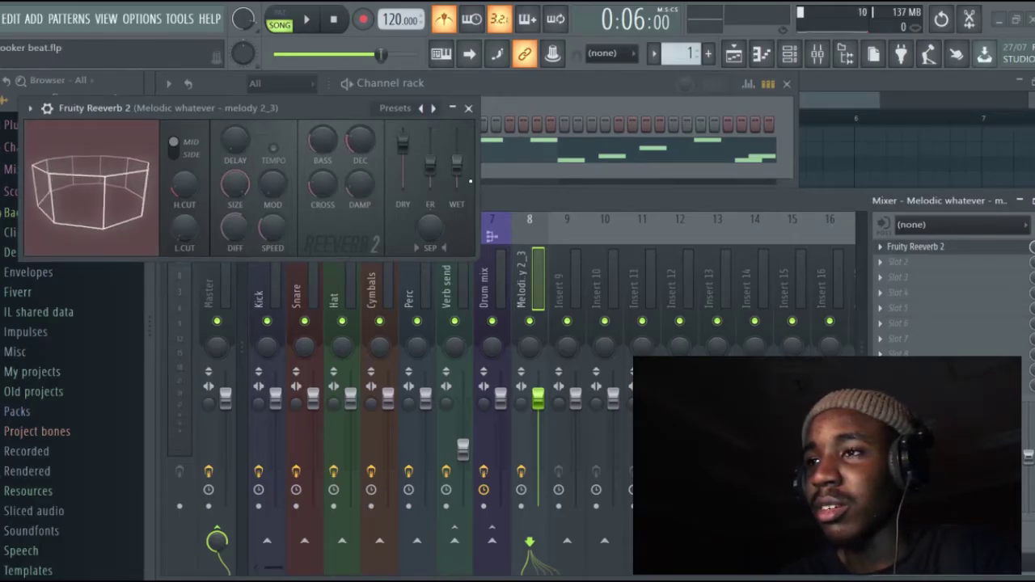
pyautogui.moveTo(431, 169); pyautogui.dragTo(432, 159)
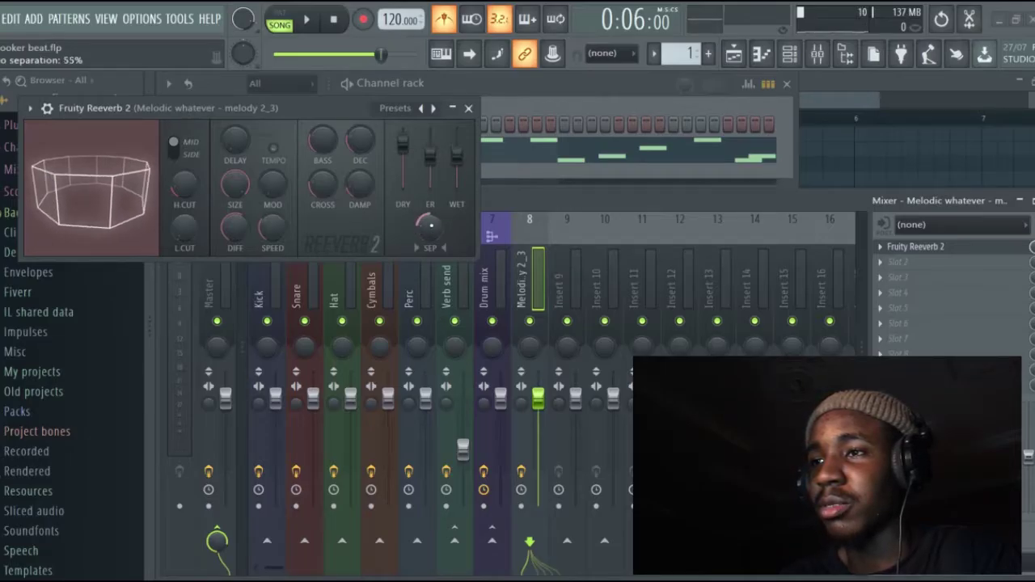
pyautogui.press('space')
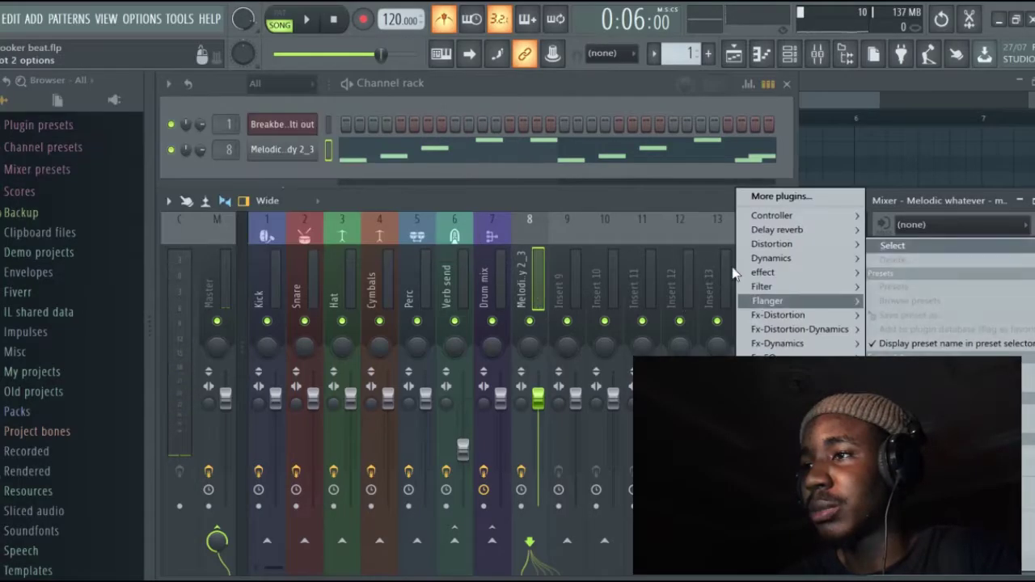
# - Add Fruity Delay 3 after the reverb on the melody track and lower its output wet level to 15.7%
pyautogui.click(695, 243)
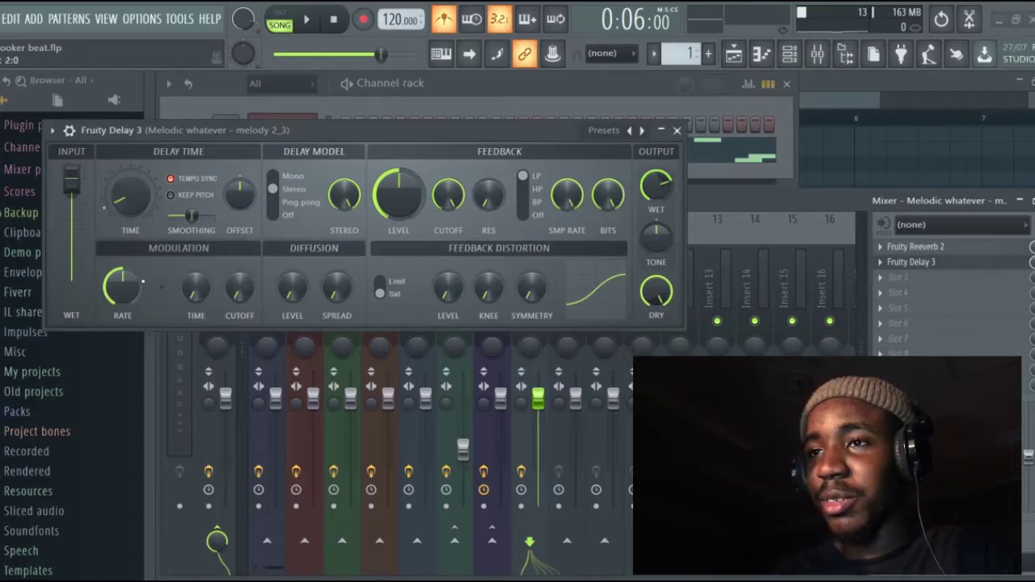
pyautogui.moveTo(656, 184)
pyautogui.mouseDown()
pyautogui.moveTo(650, 195)
pyautogui.moveTo(658, 188)
pyautogui.mouseUp()
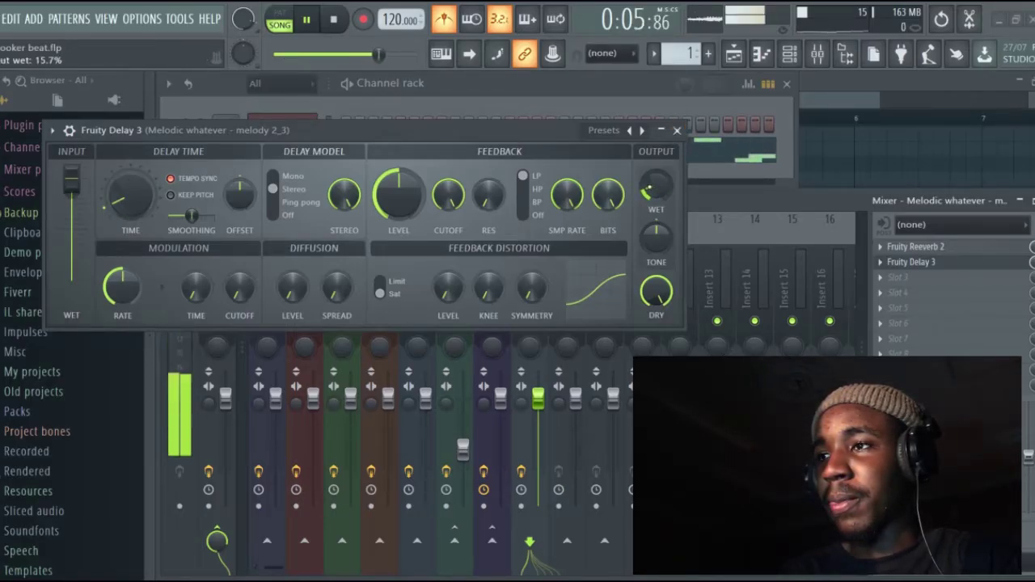
pyautogui.click(678, 131)
pyautogui.press('space')
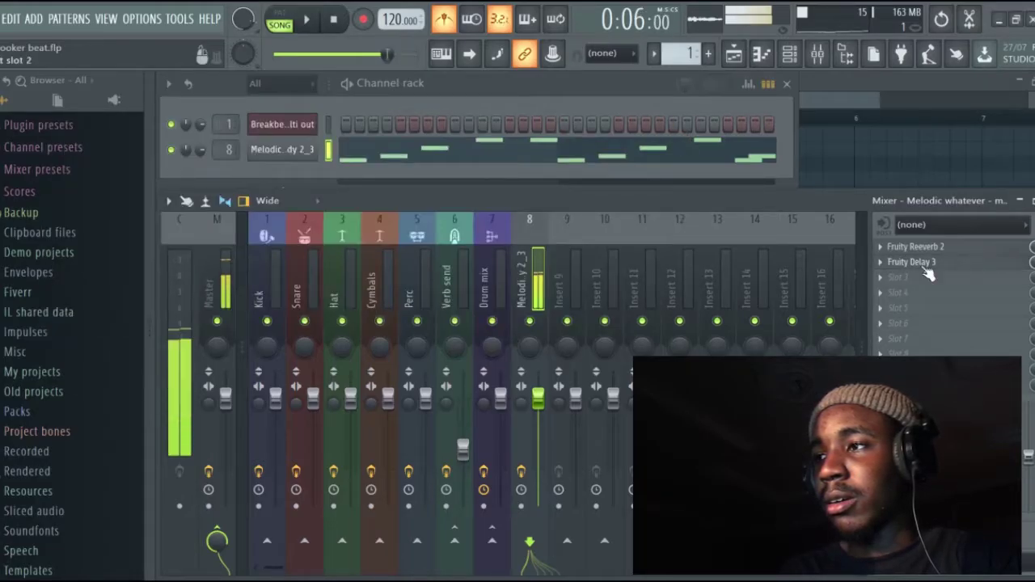
# - Add Fruity Parametric EQ 2 to the melody track and cut band 5 fully around 10 kHz
pyautogui.click(910, 279)
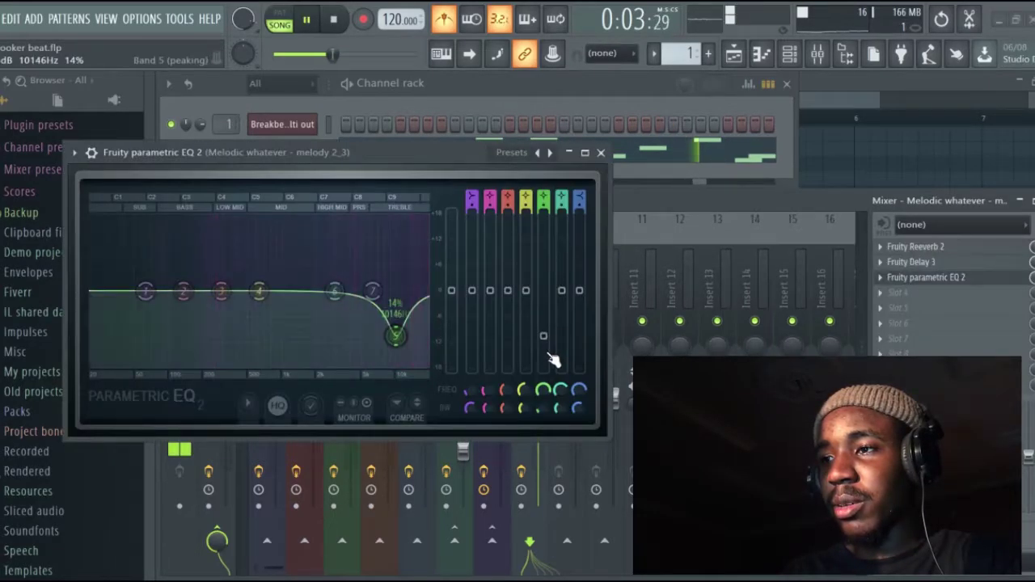
pyautogui.moveTo(550, 355); pyautogui.dragTo(580, 540)
pyautogui.moveTo(543, 390); pyautogui.dragTo(544, 374)
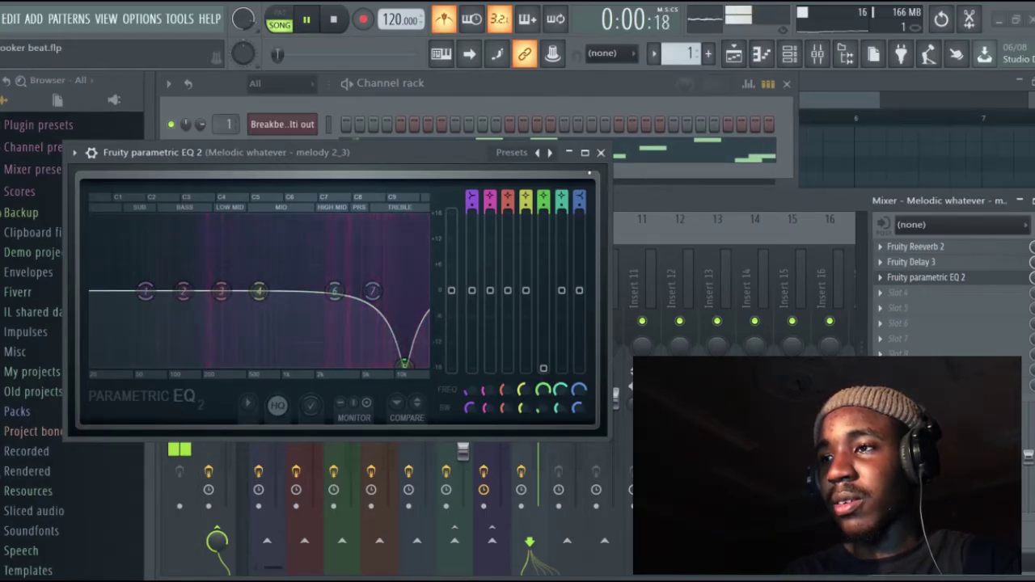
pyautogui.click(602, 153)
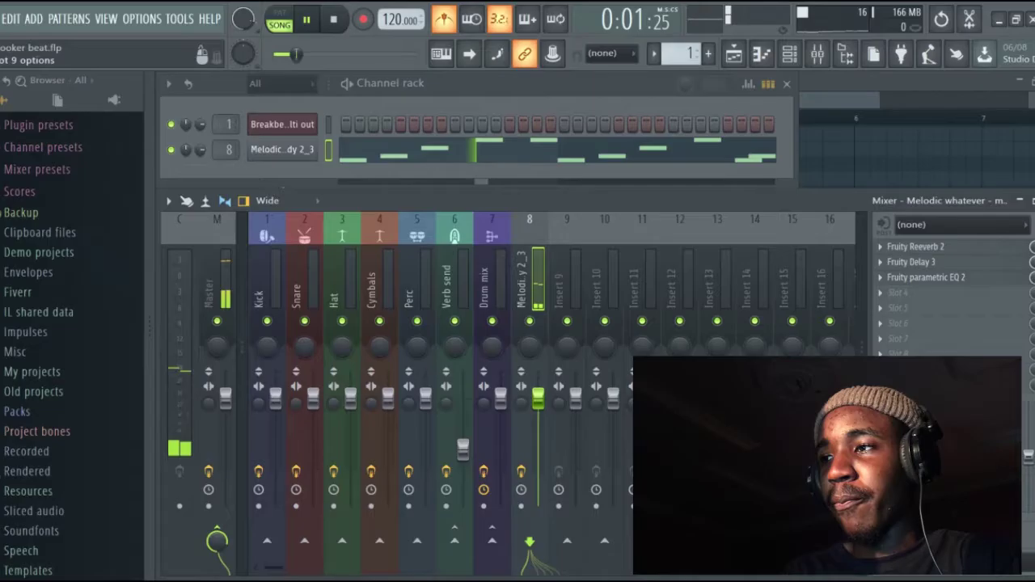
# - Add a second Fruity Parametric EQ 2 with a gentle band 6 boost around 2 kHz, and lower the melody track's volume
pyautogui.click(905, 295)
pyautogui.moveTo(893, 245)
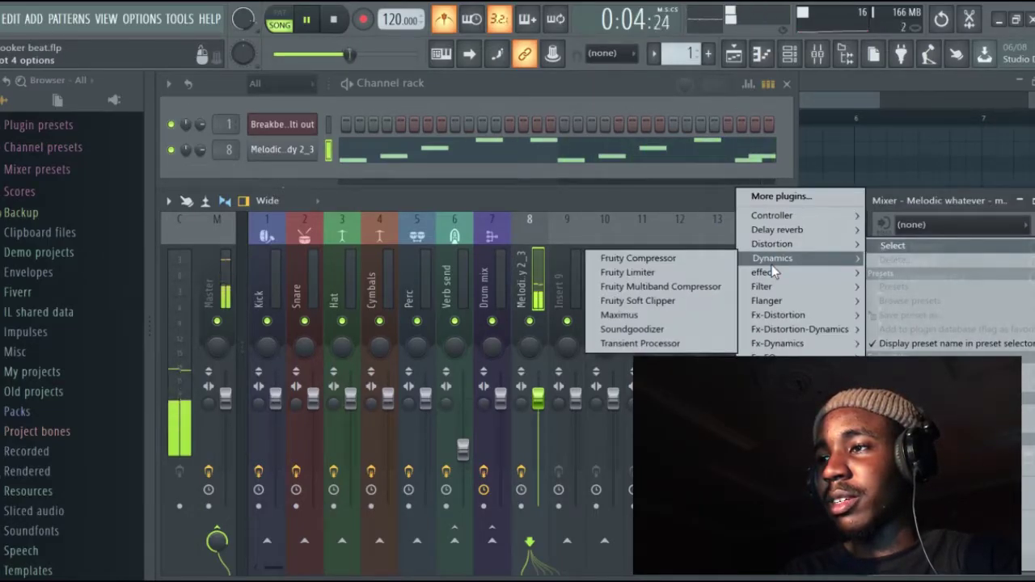
pyautogui.moveTo(767, 286)
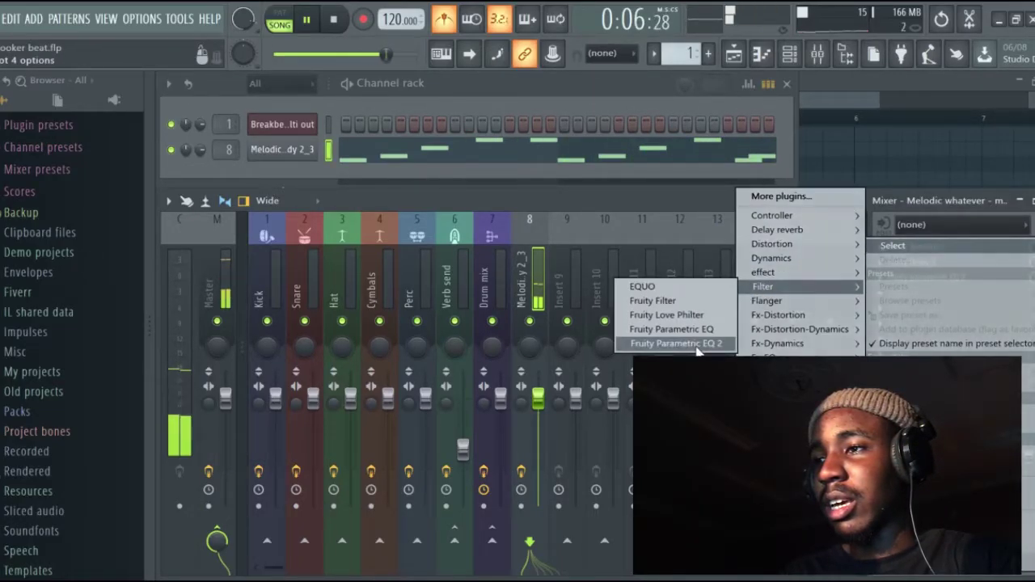
pyautogui.click(647, 343)
pyautogui.moveTo(355, 313); pyautogui.dragTo(292, 222)
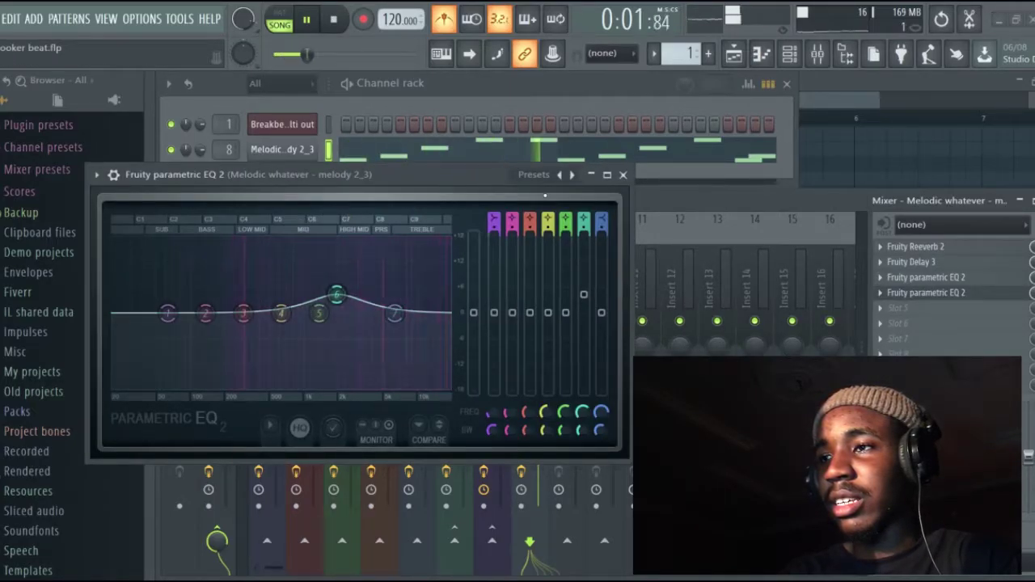
pyautogui.click(623, 175)
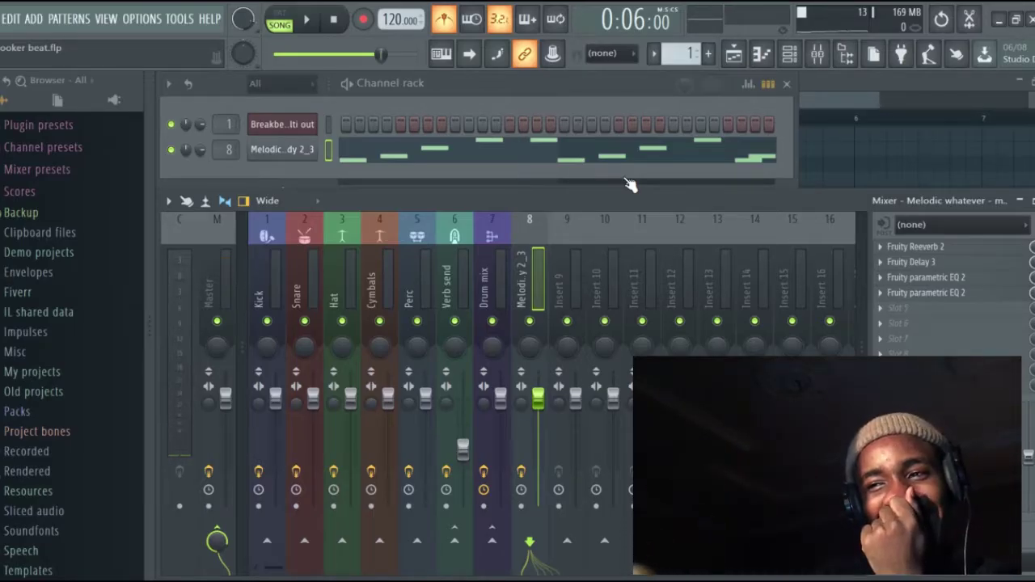
pyautogui.moveTo(547, 411); pyautogui.dragTo(550, 433)
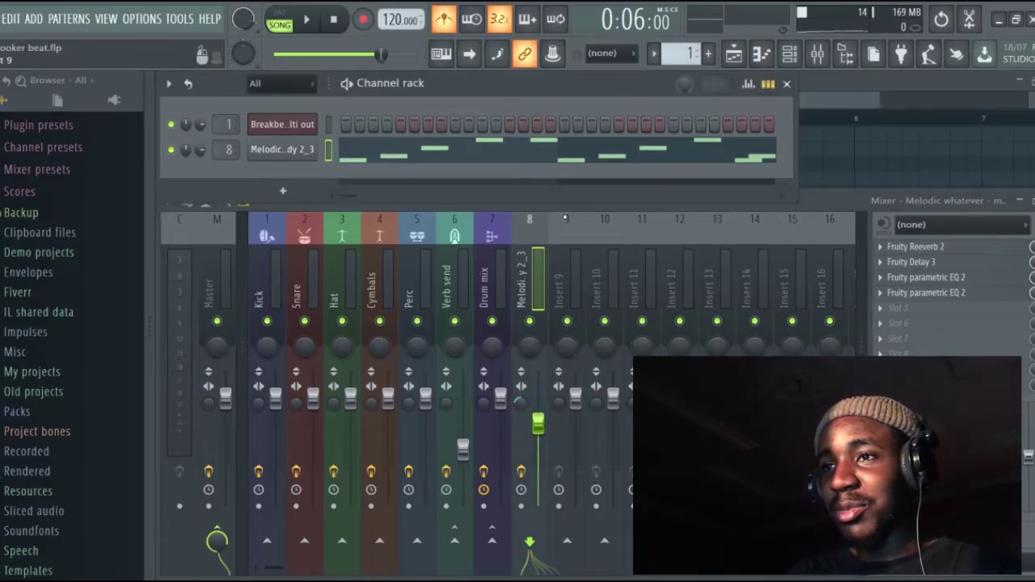
# - Replace the melodic recording in the Master track's Edison with Kick!.wav from the Projects folder
pyautogui.click(215, 276)
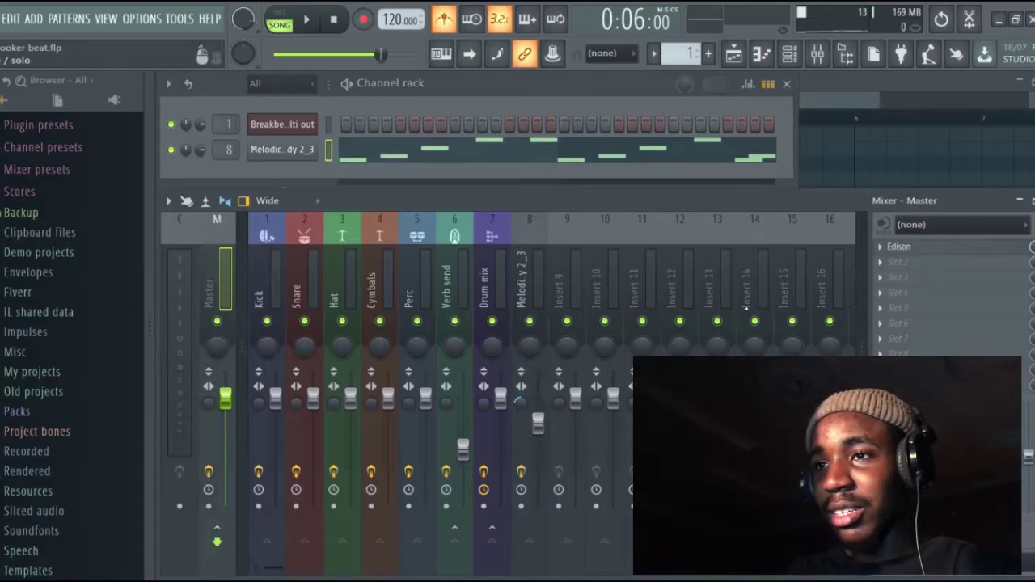
pyautogui.click(962, 249)
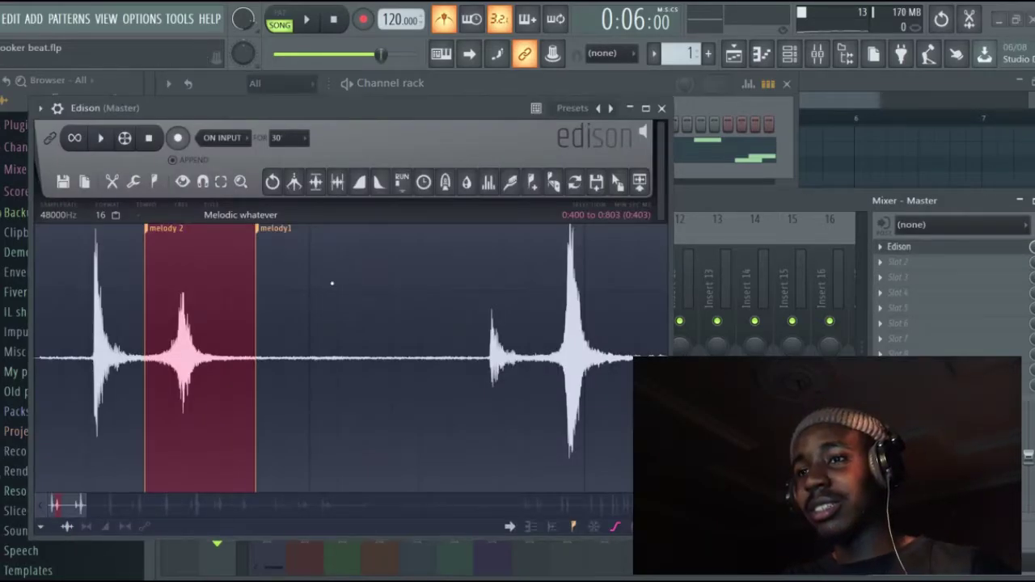
pyautogui.press('Delete')
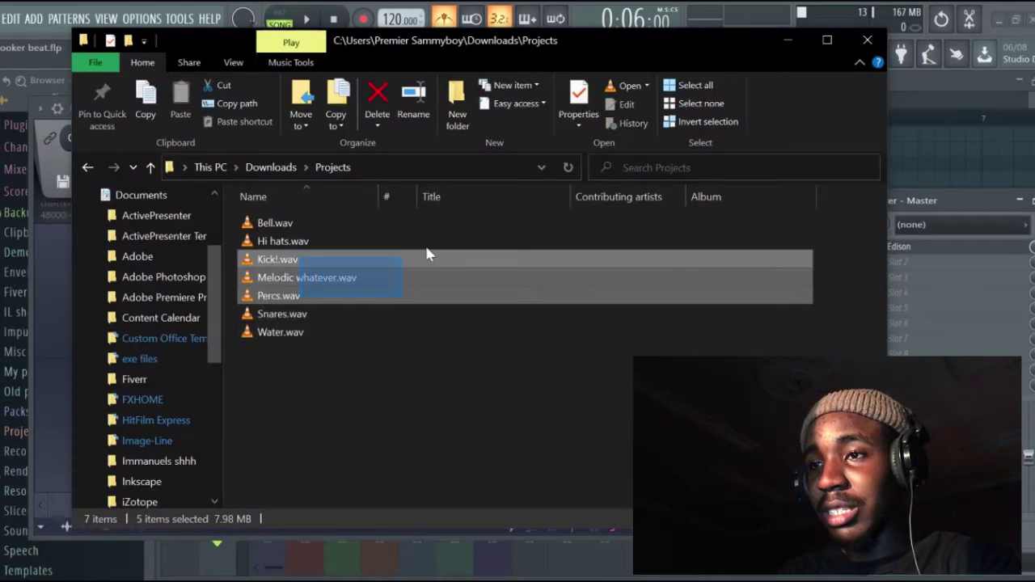
pyautogui.moveTo(404, 283); pyautogui.dragTo(366, 265)
pyautogui.moveTo(279, 259); pyautogui.dragTo(17, 364)
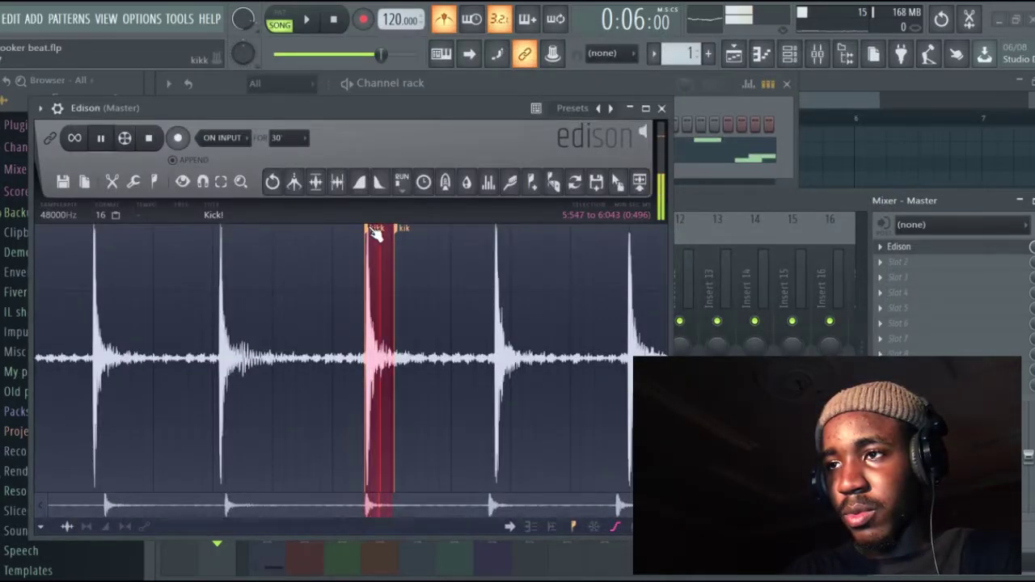
# - Move the kick region onto the fifth hit, from 9:967 to 10:463, and send it to a new sampler channel
pyautogui.moveTo(372, 235); pyautogui.dragTo(637, 238)
pyautogui.click(638, 238)
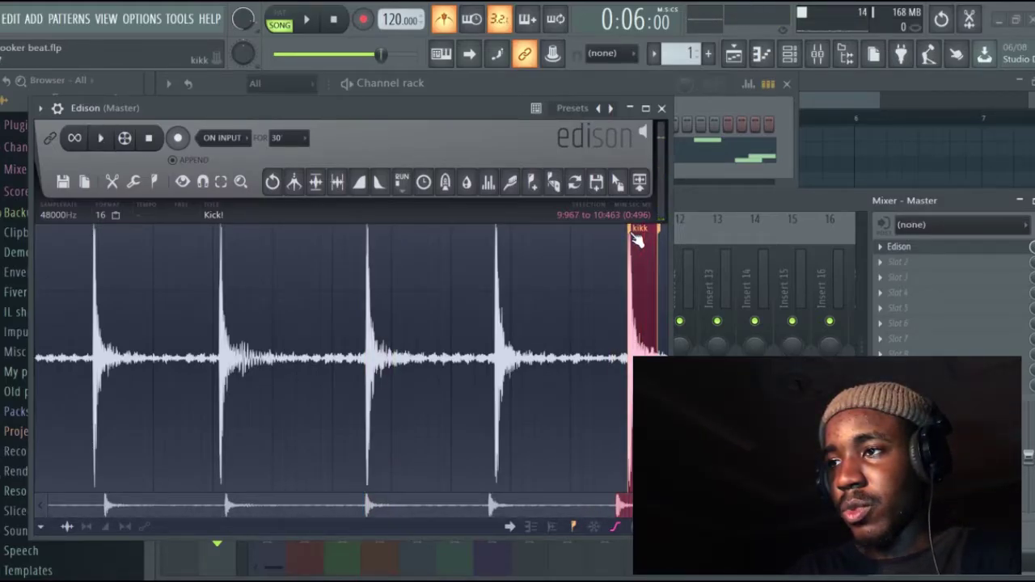
pyautogui.moveTo(637, 238); pyautogui.dragTo(638, 240)
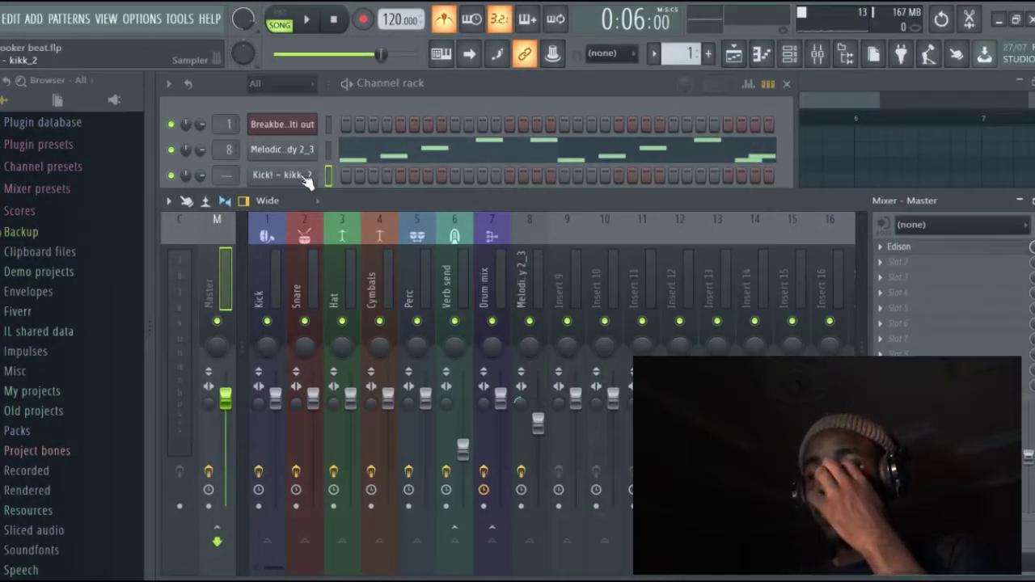
# - Route the new kick channel to the Kick mixer track, add Fruity WaveShaper in slot 4, and bend its curve upward
pyautogui.click(279, 174)
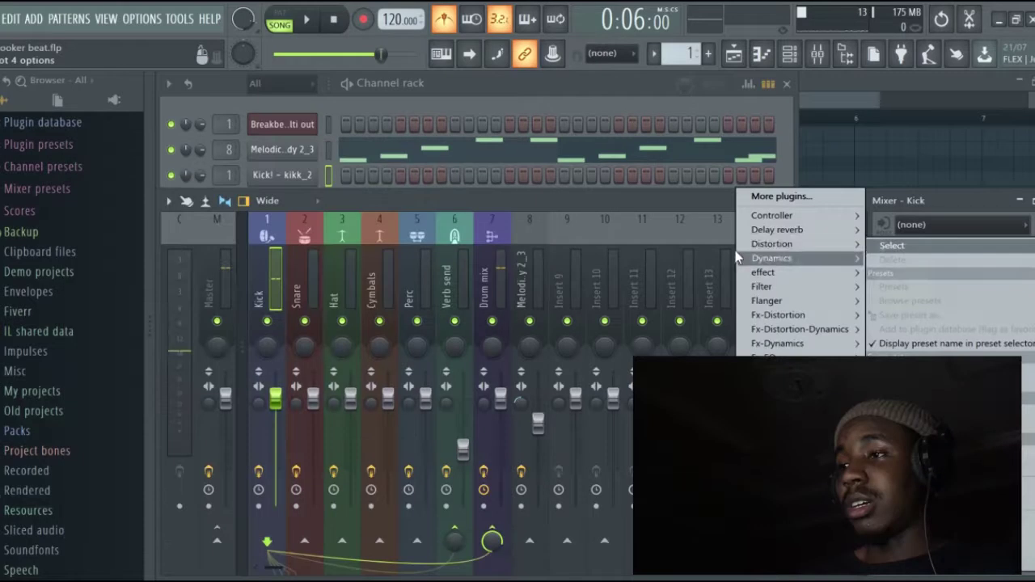
pyautogui.moveTo(768, 243)
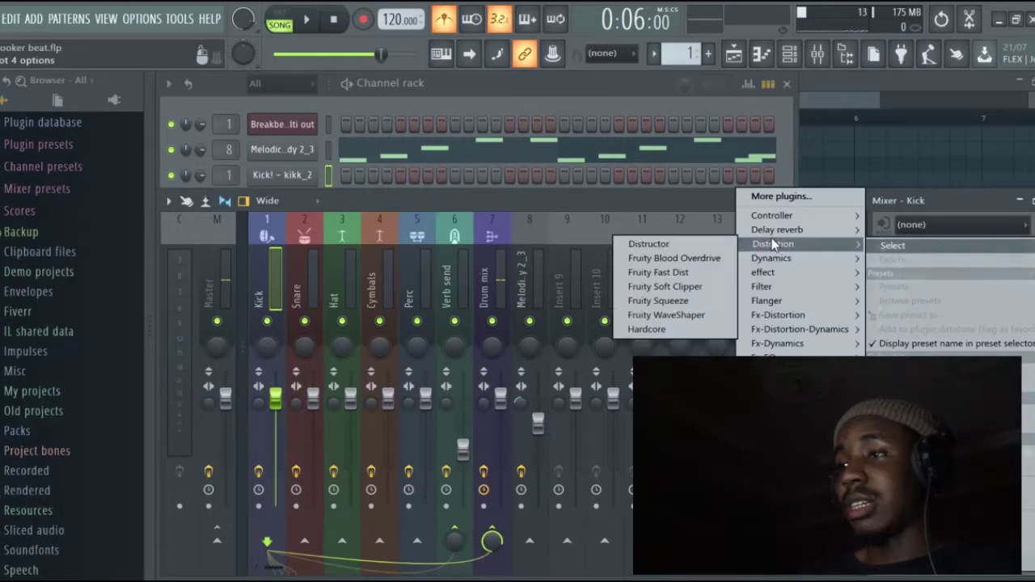
pyautogui.click(677, 315)
pyautogui.moveTo(252, 382); pyautogui.dragTo(249, 311)
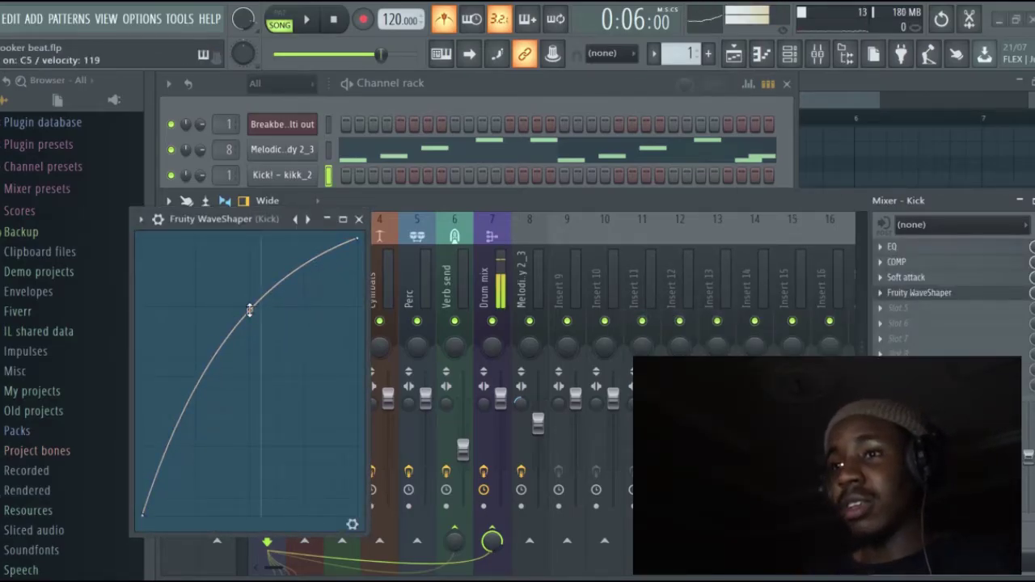
# - Close the Fruity WaveShaper window and route the snare_2 channel to mixer track 2
pyautogui.click(359, 219)
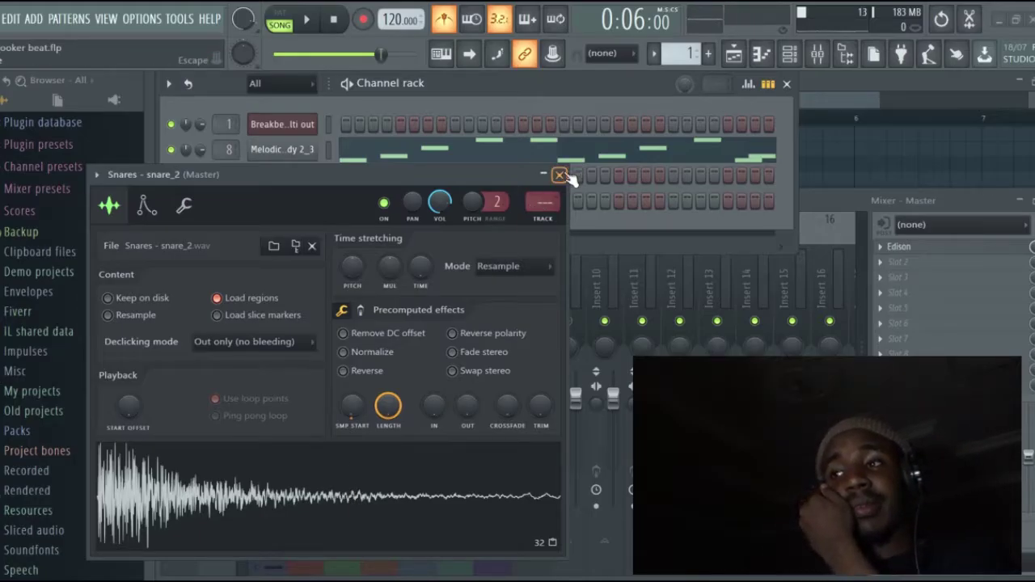
pyautogui.moveTo(552, 199); pyautogui.dragTo(551, 179)
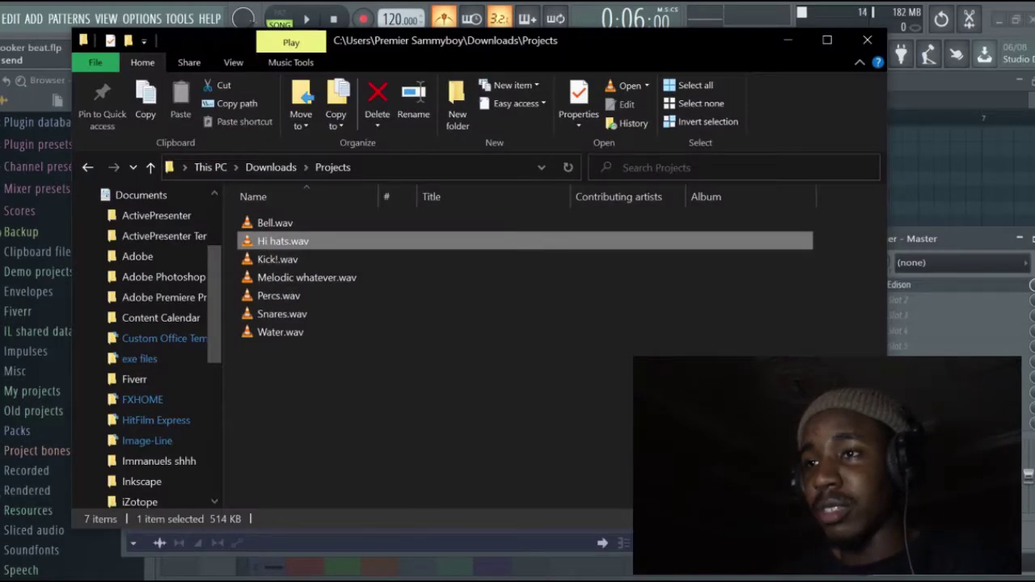
# - Load Hi hats.wav into the Master track's Edison, play it back, and send a selection to a new sampler channel
pyautogui.moveTo(283, 241); pyautogui.dragTo(490, 548)
pyautogui.press('space')
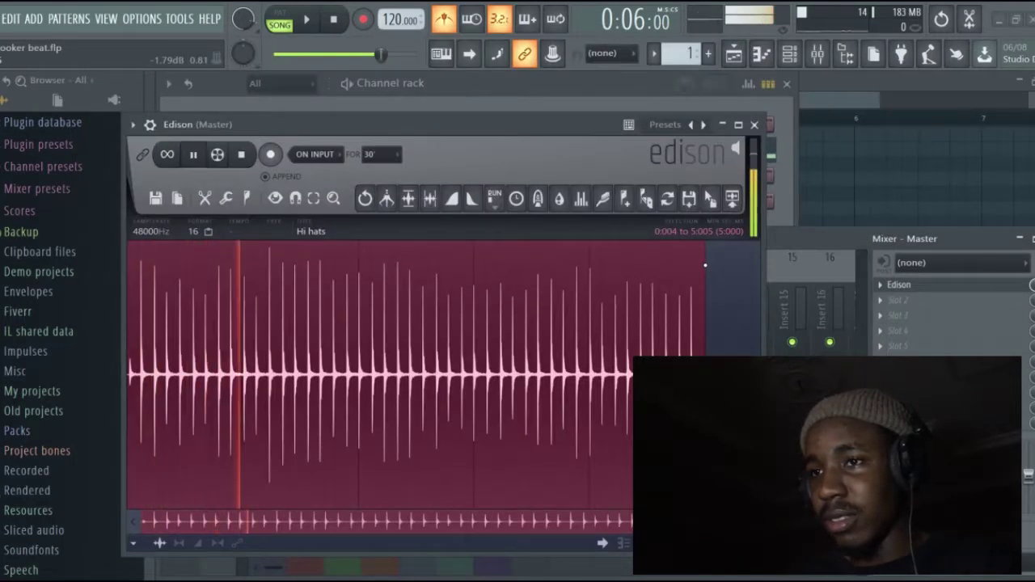
pyautogui.moveTo(710, 198); pyautogui.dragTo(294, 214)
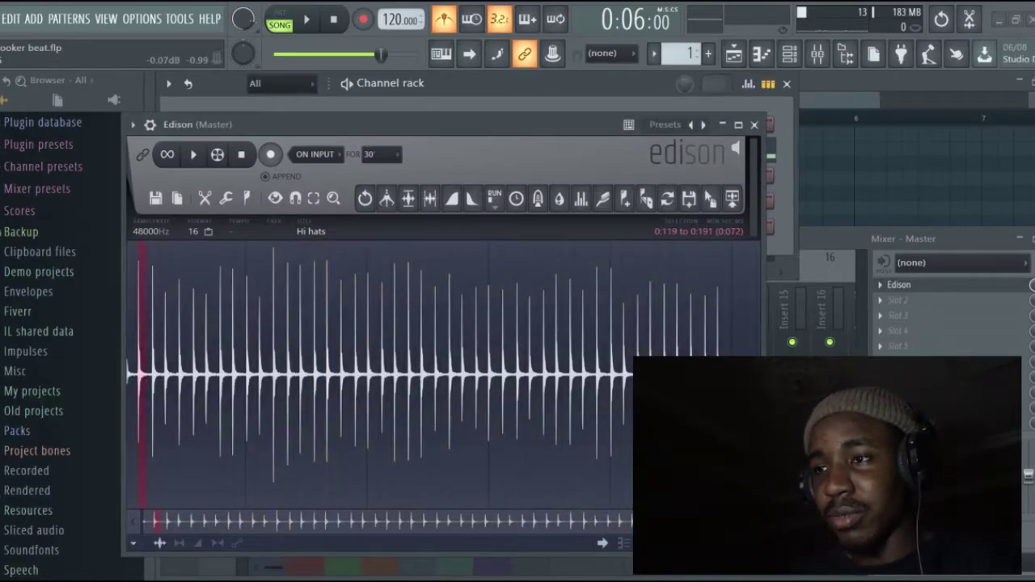
# - Extend the hi-hat selection in Edison to 0:119–0:201 and send it to a new sampler channel
pyautogui.moveTo(633, 522); pyautogui.dragTo(187, 511)
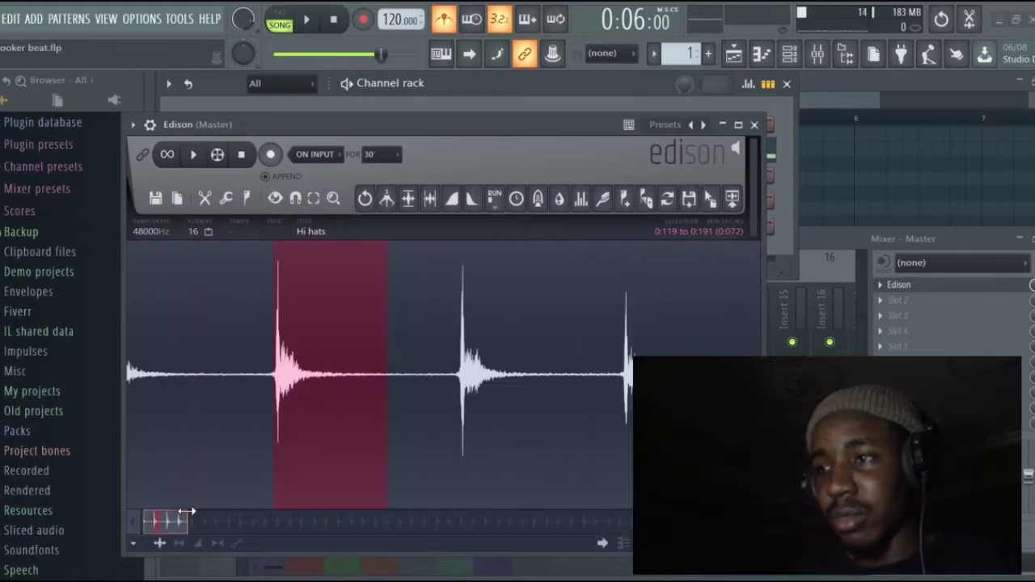
pyautogui.scroll(1, 402, 368)
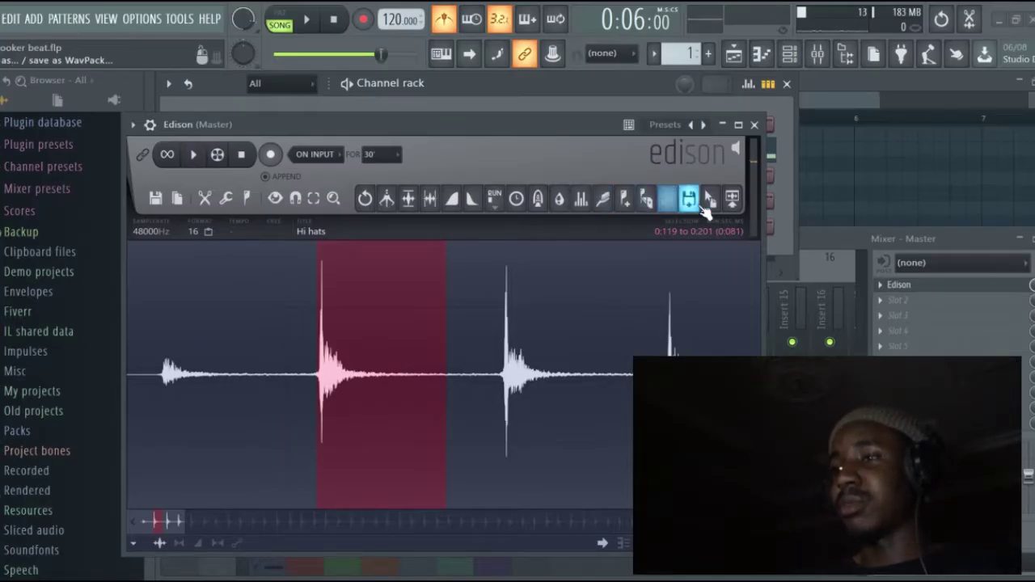
pyautogui.moveTo(710, 199); pyautogui.dragTo(295, 242)
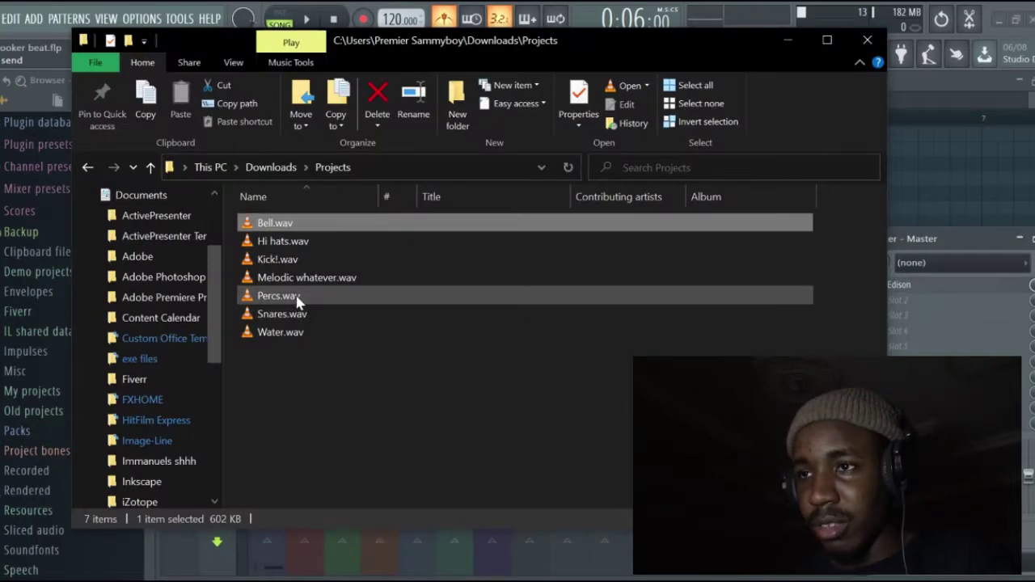
# - Preview Percs.wav from the Projects folder in the media player, then close the player
pyautogui.click(296, 298)
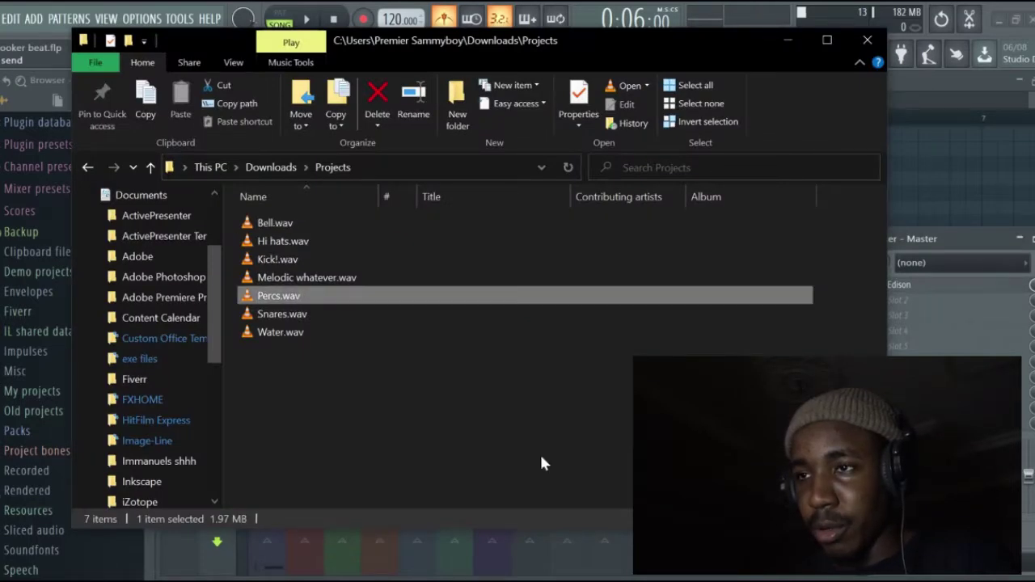
pyautogui.press('Return')
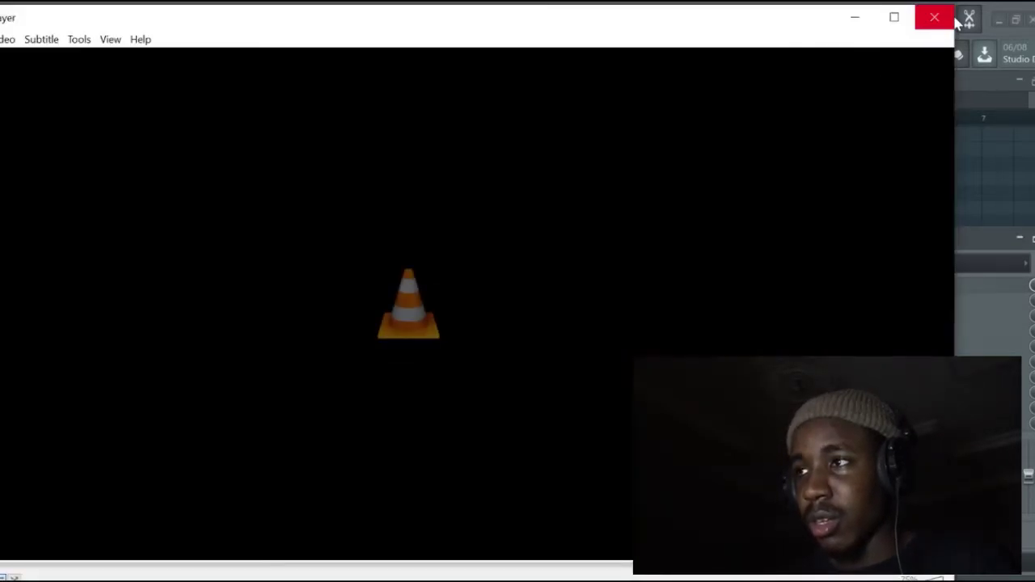
pyautogui.click(886, 38)
# - Load Percs.wav into the Master track's Edison, select the hit from 13:190 to 13:615, and send it to a new sampler channel
pyautogui.moveTo(295, 297); pyautogui.dragTo(818, 233)
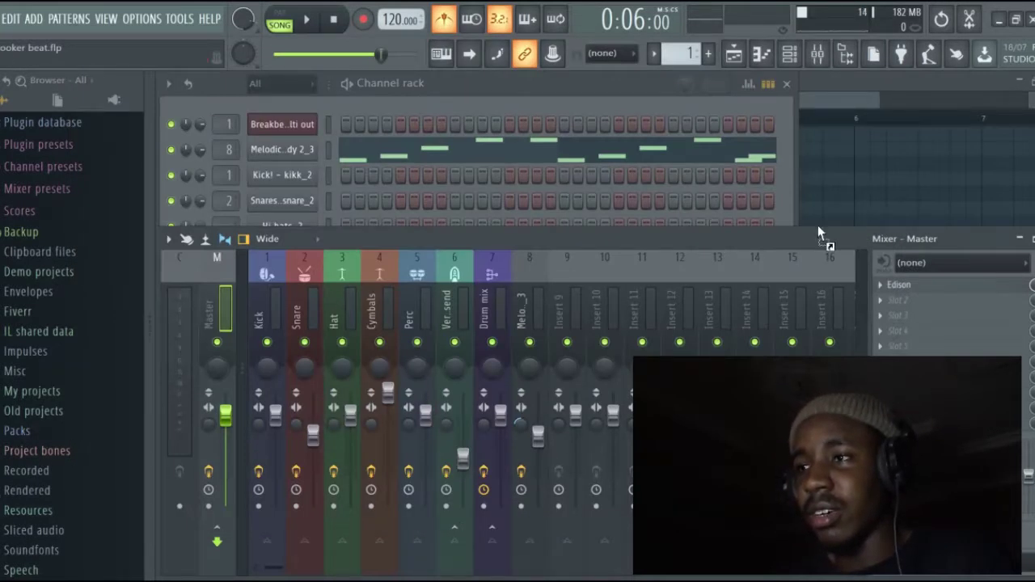
pyautogui.moveTo(931, 292); pyautogui.dragTo(899, 285)
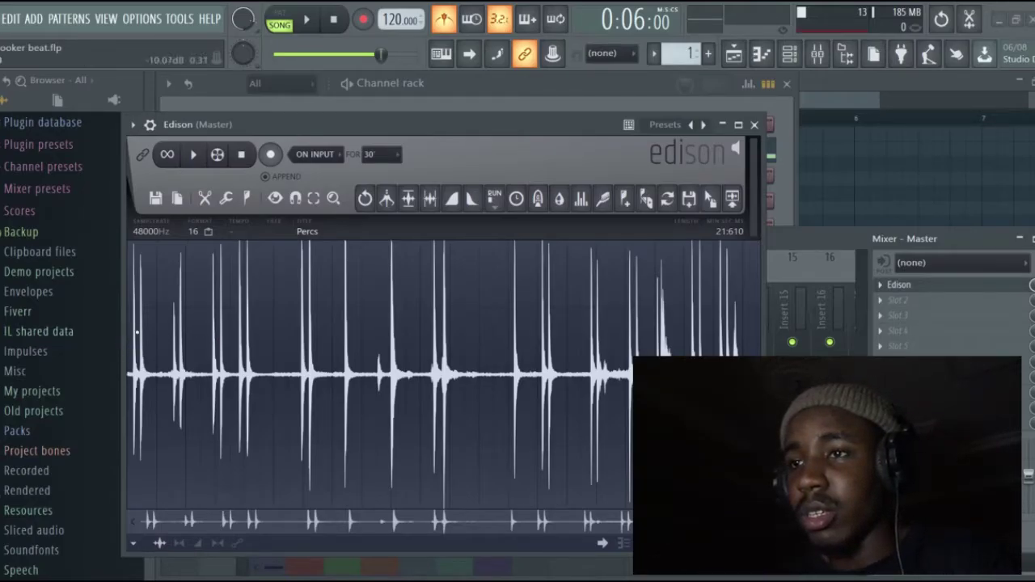
pyautogui.click(137, 332)
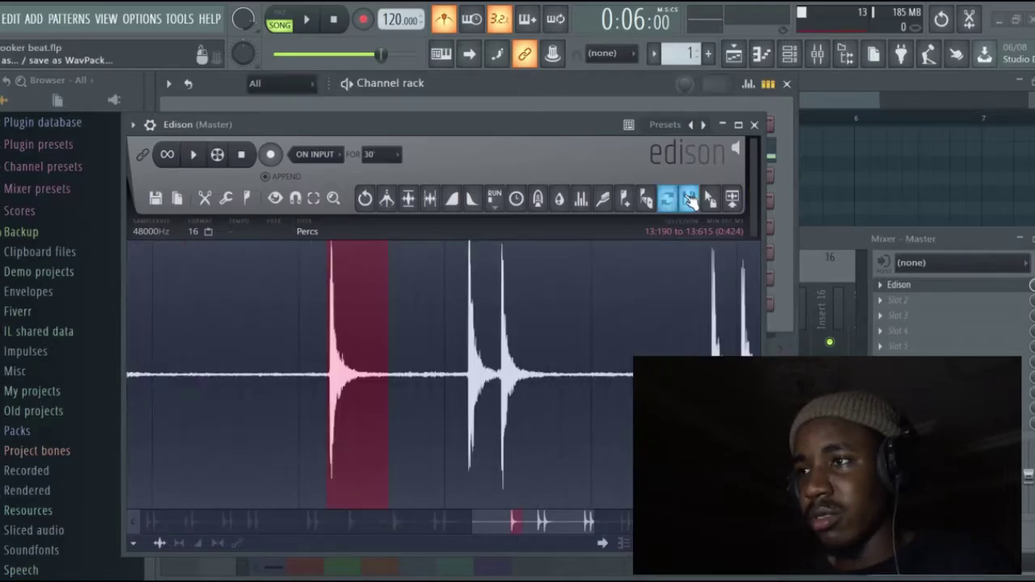
pyautogui.moveTo(709, 200); pyautogui.dragTo(306, 313)
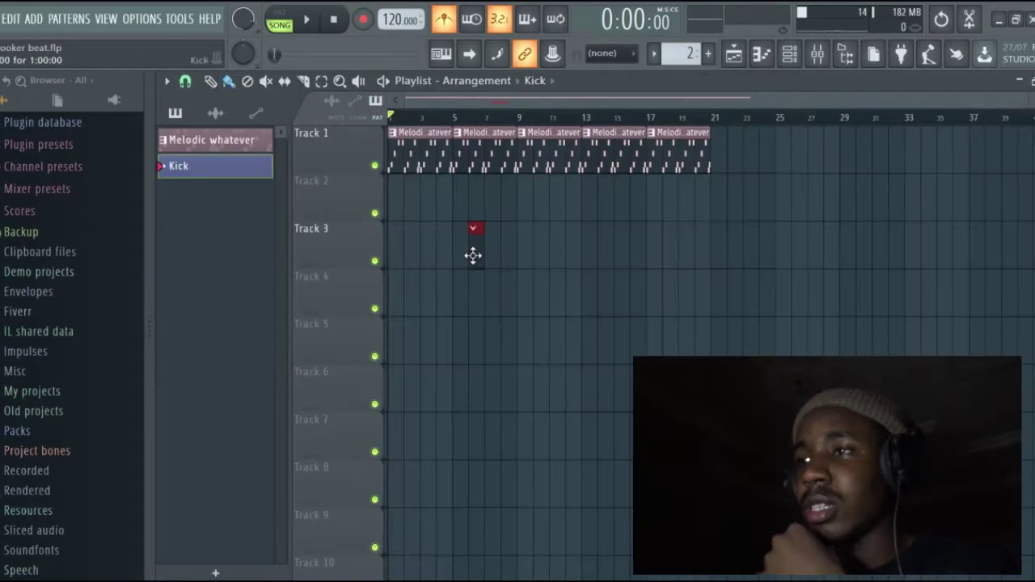
# - Place a four-bar Kick pattern clip at bar 1 on Track 3 and duplicate it four times in a row
pyautogui.moveTo(472, 256)
pyautogui.mouseDown()
pyautogui.moveTo(394, 269)
pyautogui.moveTo(467, 258)
pyautogui.mouseUp()
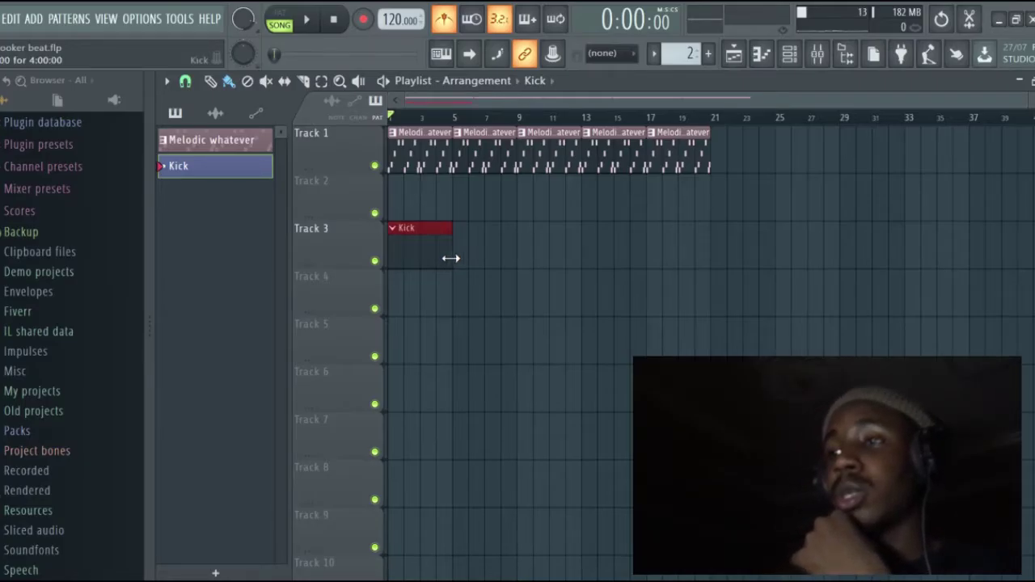
pyautogui.hotkey('ctrl', 'b')
pyautogui.hotkey('ctrl', 'b')
pyautogui.hotkey('ctrl', 'b')
pyautogui.hotkey('ctrl', 'b')
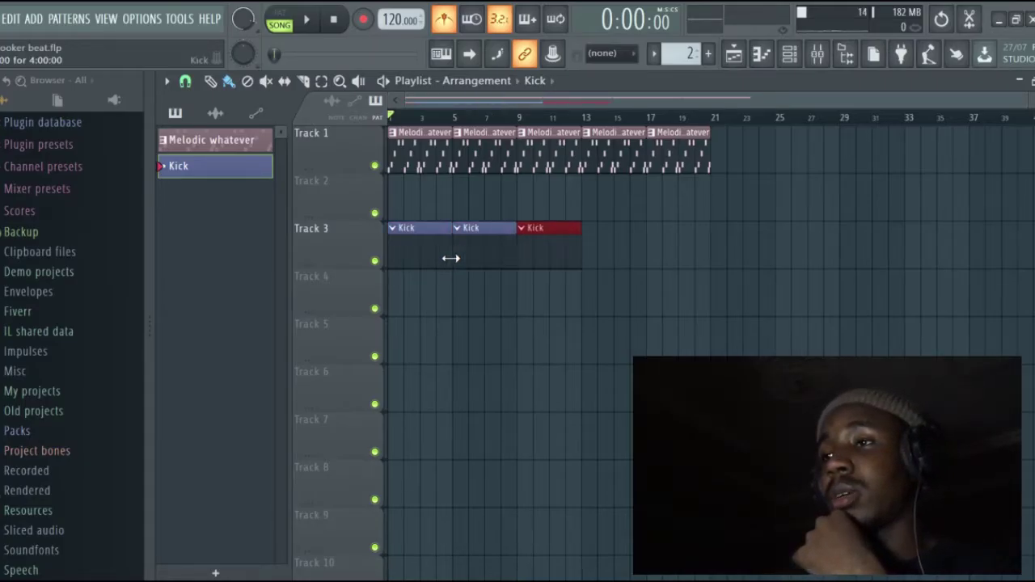
# - Add C5 notes on beats 1 and 2 of bar 1 for the Kick! - kikk_2 channel, and play them with the melody
pyautogui.click(789, 54)
pyautogui.rightClick(296, 178)
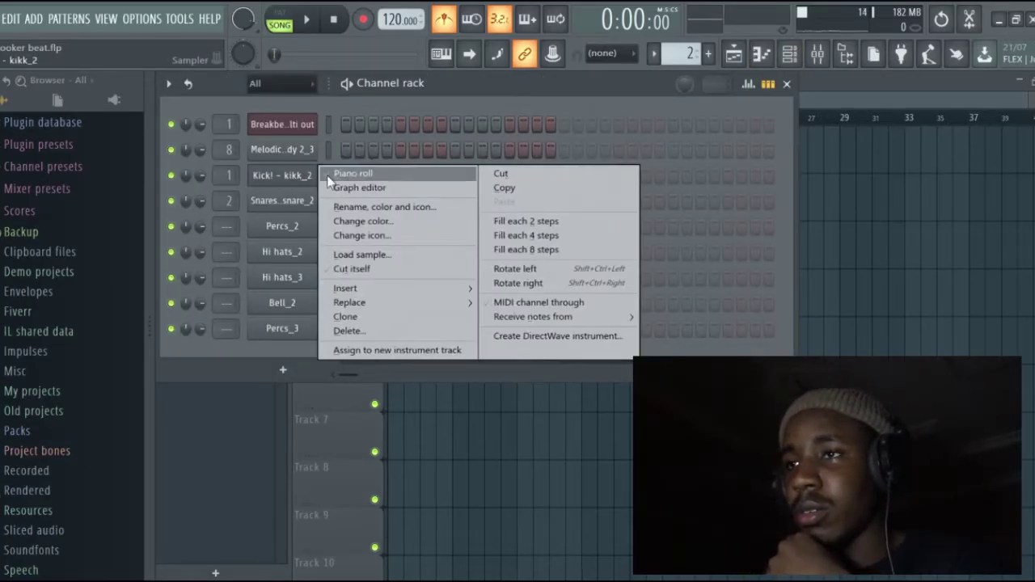
pyautogui.click(344, 171)
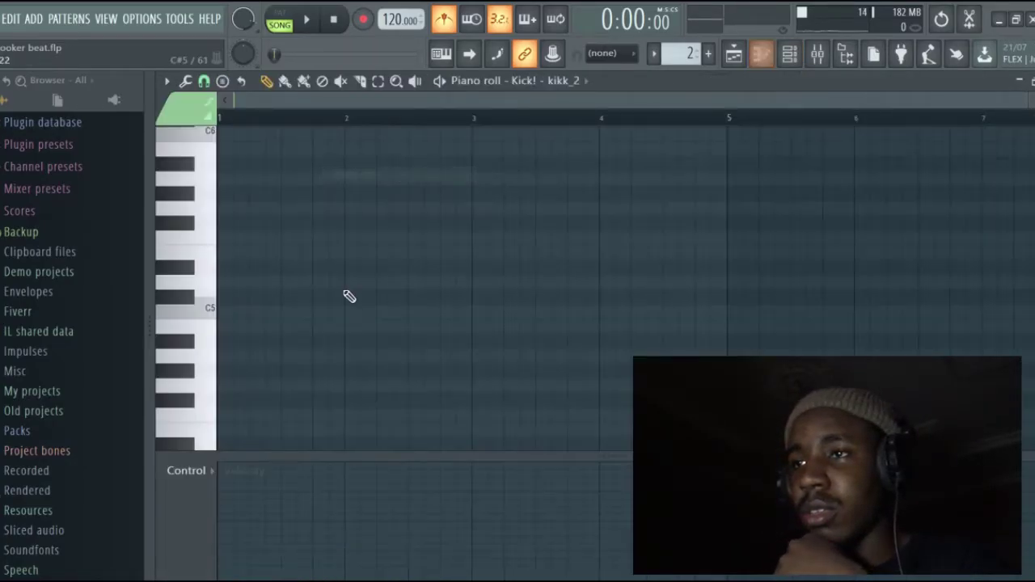
pyautogui.click(224, 312)
pyautogui.click(253, 312)
pyautogui.press('space')
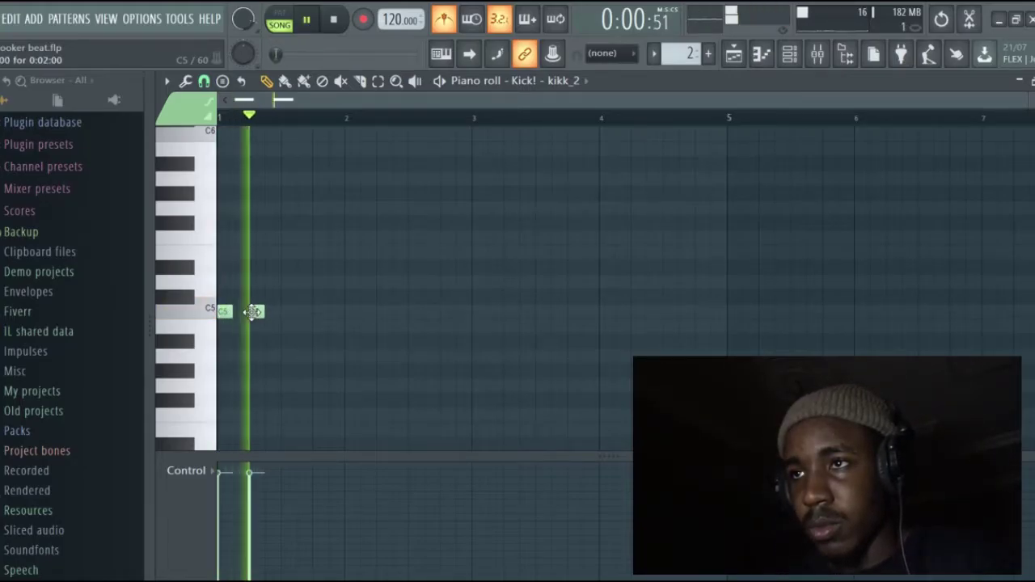
pyautogui.press('space')
# - Switch to pattern 3, fill every 2 steps of the Hi hats_3 channel, and check the hi-hat pattern in playback
pyautogui.click(709, 54)
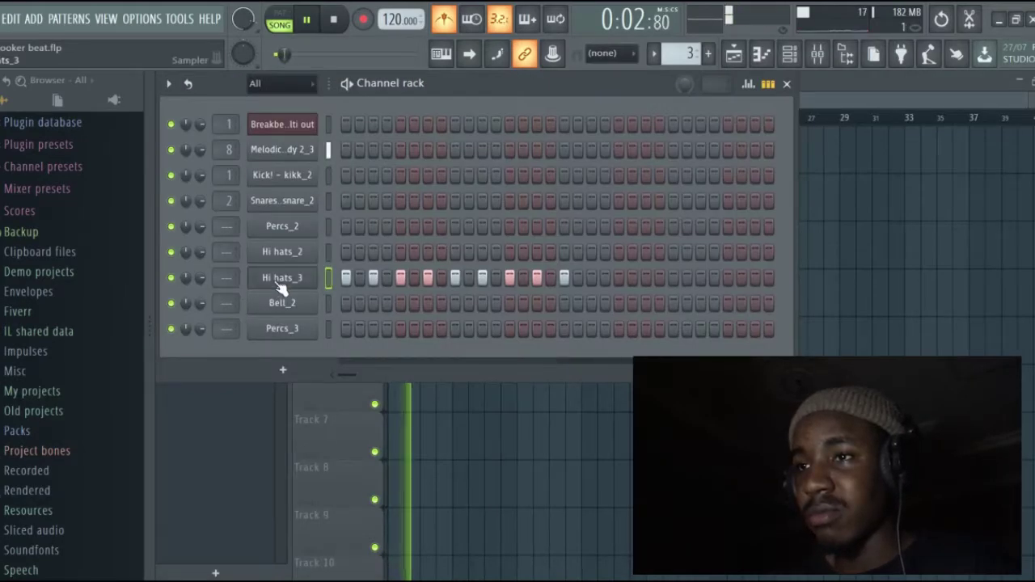
pyautogui.rightClick(279, 278)
pyautogui.click(507, 324)
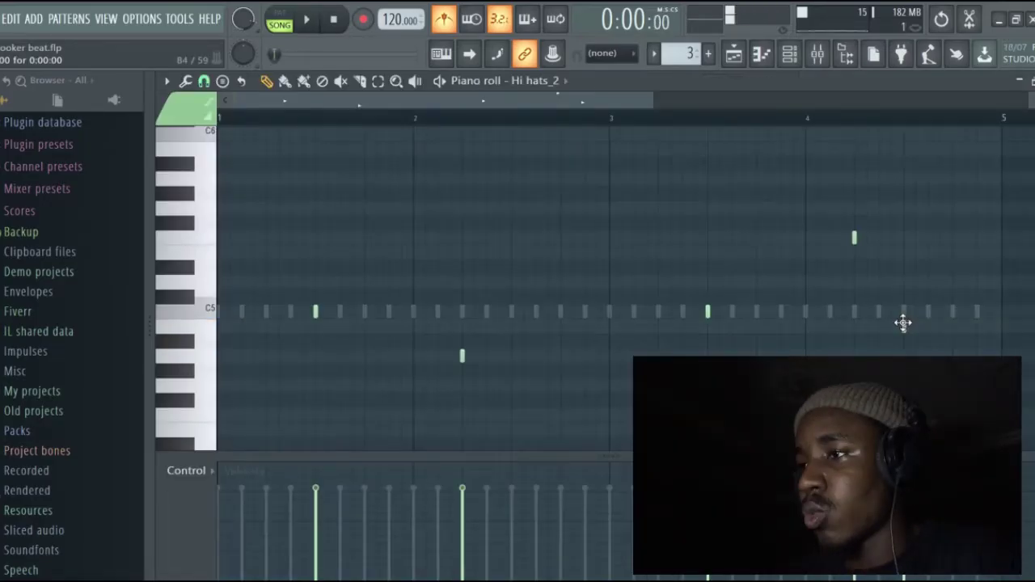
pyautogui.press('space')
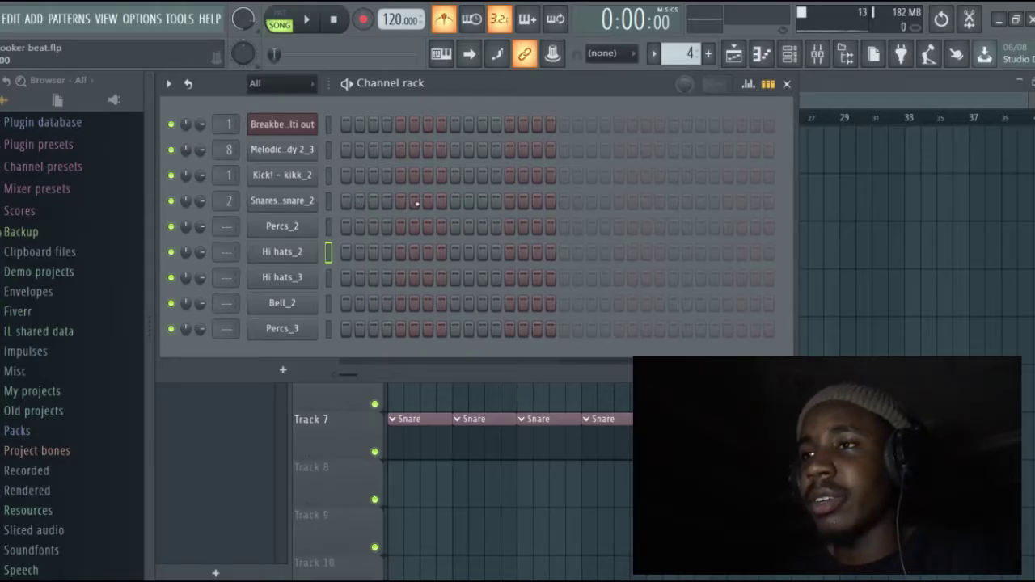
# - Set the snare to Auto stretch mode, layer it with a clone of shorter sample length, and audition the pattern
pyautogui.press('space')
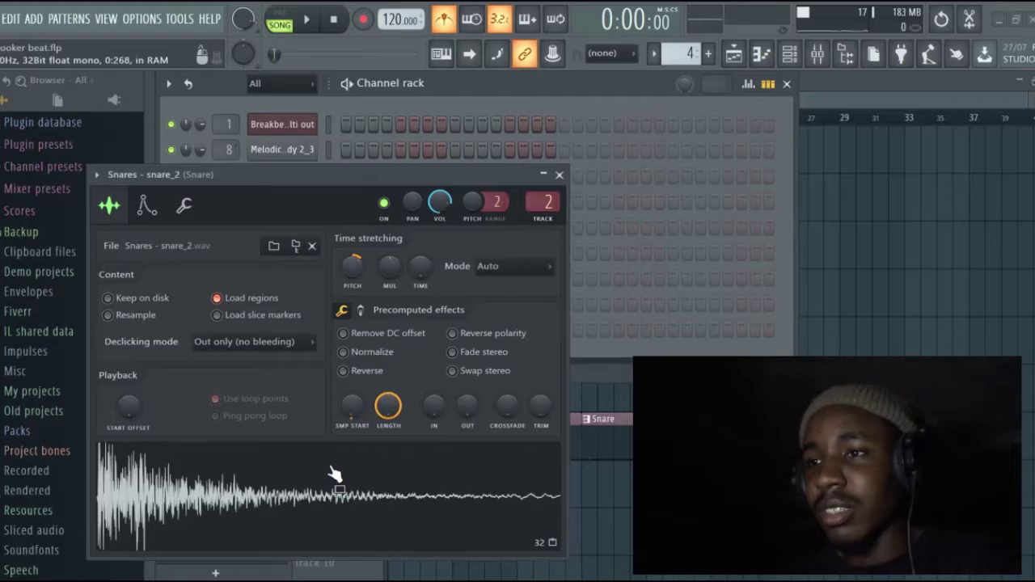
pyautogui.press('space')
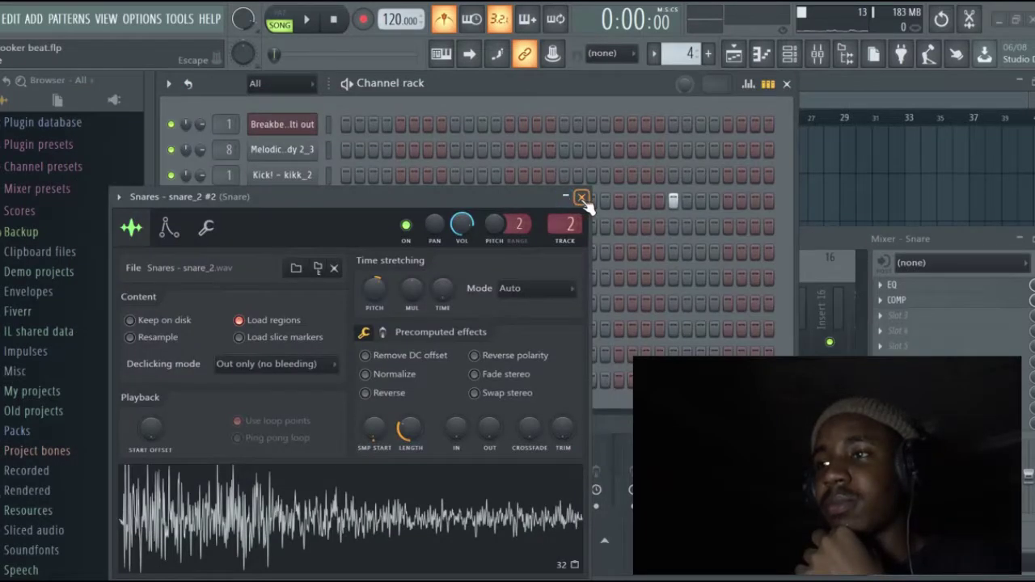
pyautogui.click(581, 198)
# - Play the song repeatedly to check the percussions pattern against the melody, hi-hats and snare
pyautogui.press('space')
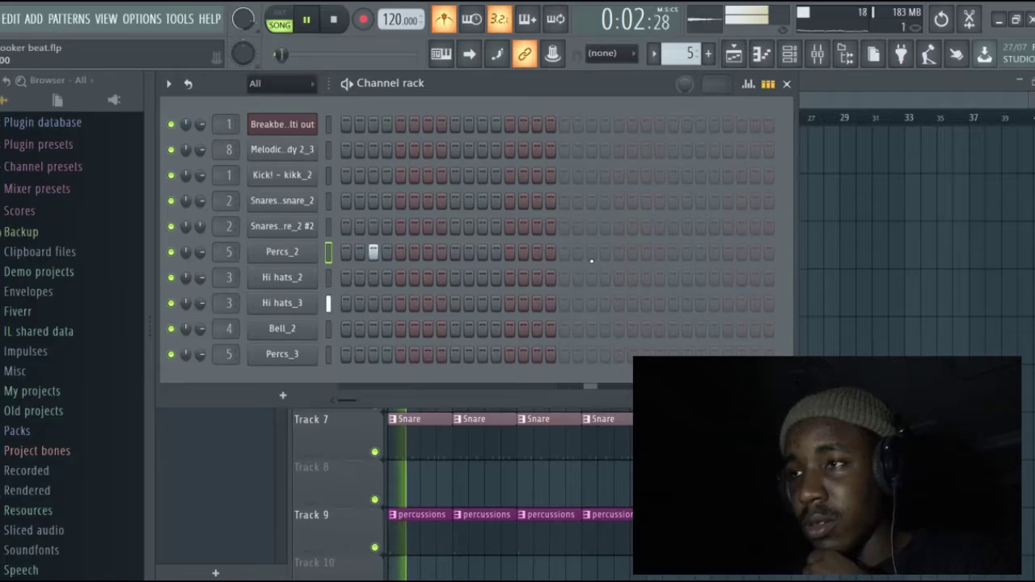
pyautogui.press('space')
pyautogui.press('space')
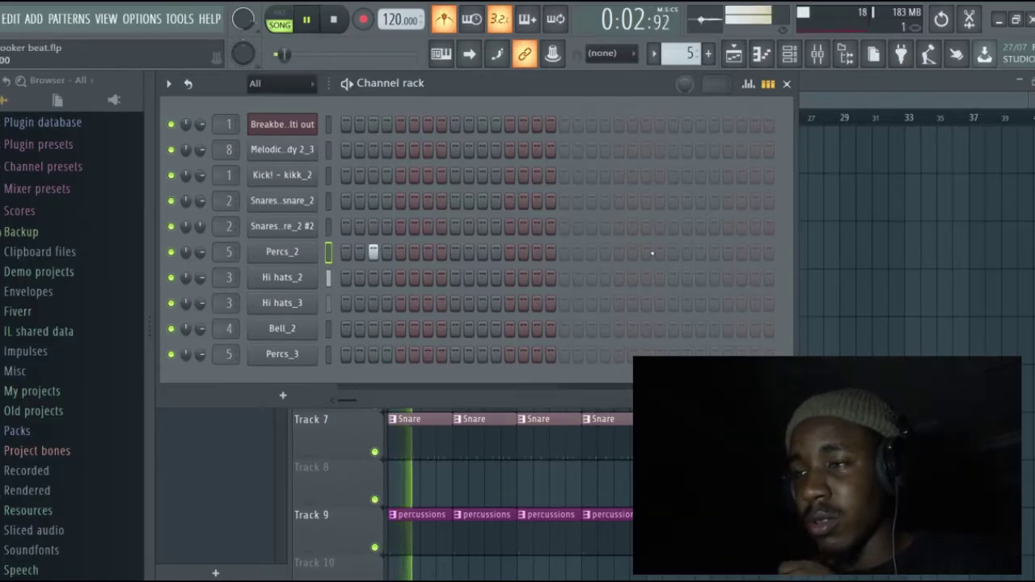
pyautogui.press('space')
pyautogui.press('space')
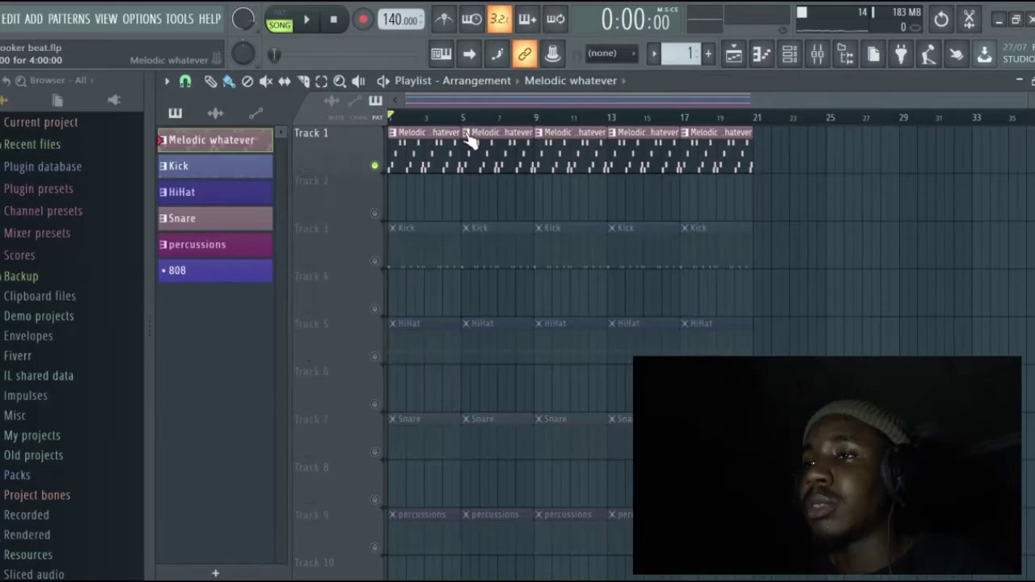
# - Make the Melodic whatever clip at bar 5 on Track 1 unique, and check its notes during playback
pyautogui.click(465, 132)
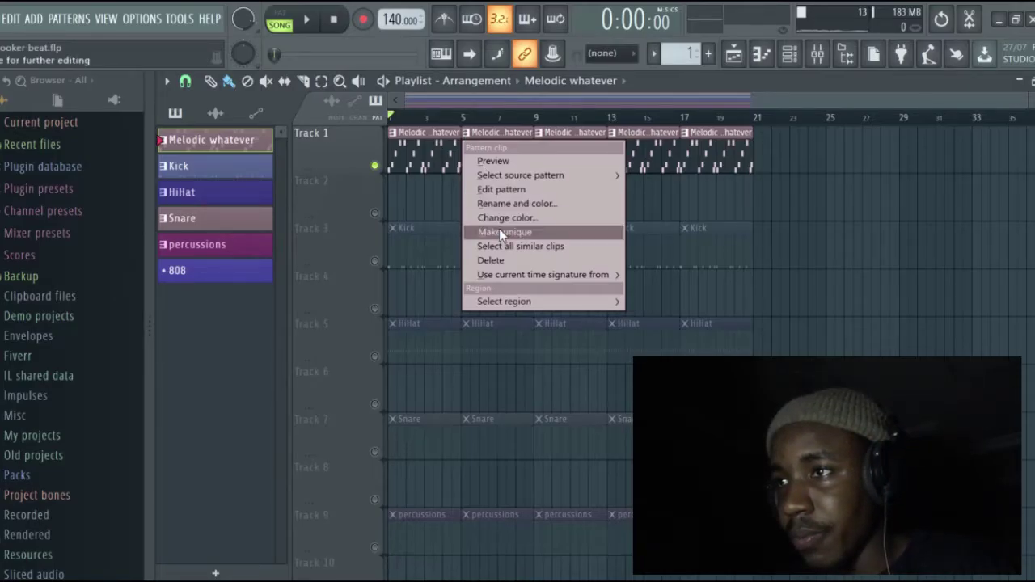
pyautogui.click(499, 231)
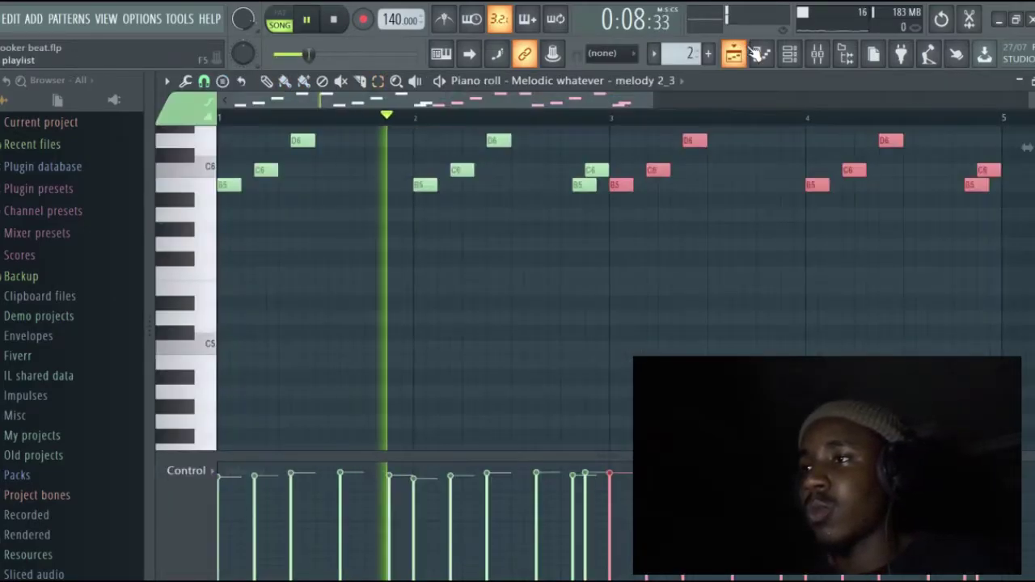
pyautogui.click(733, 53)
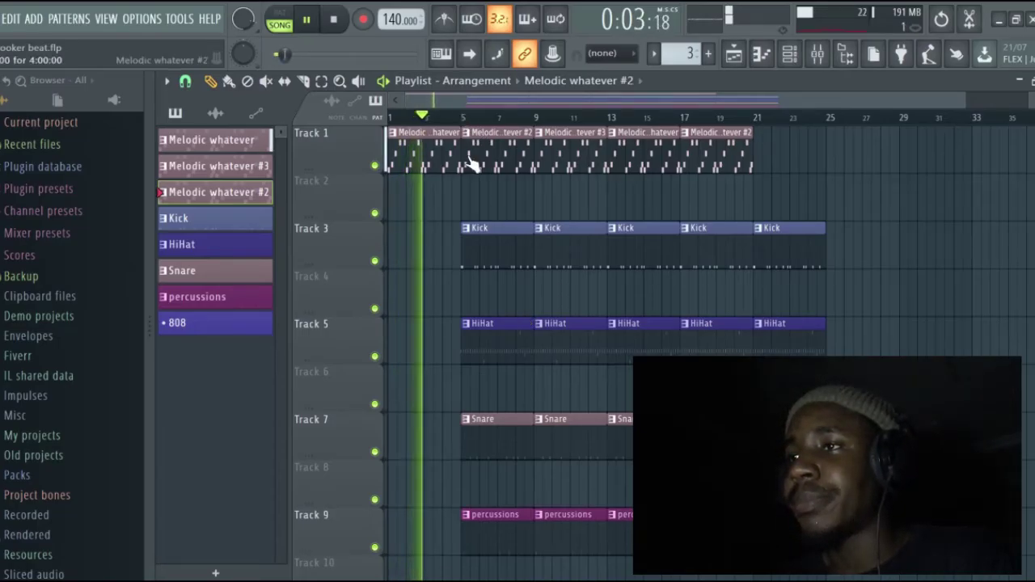
# - Delete the Kick and percussions clips at bar 5 so both parts start at bar 9, and listen to the transition
pyautogui.rightClick(493, 259)
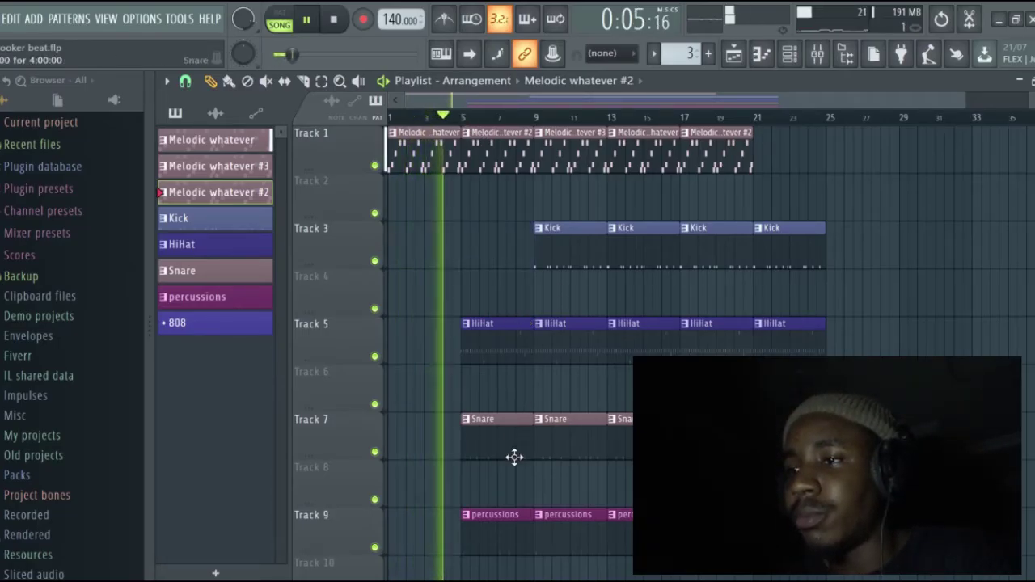
pyautogui.rightClick(499, 540)
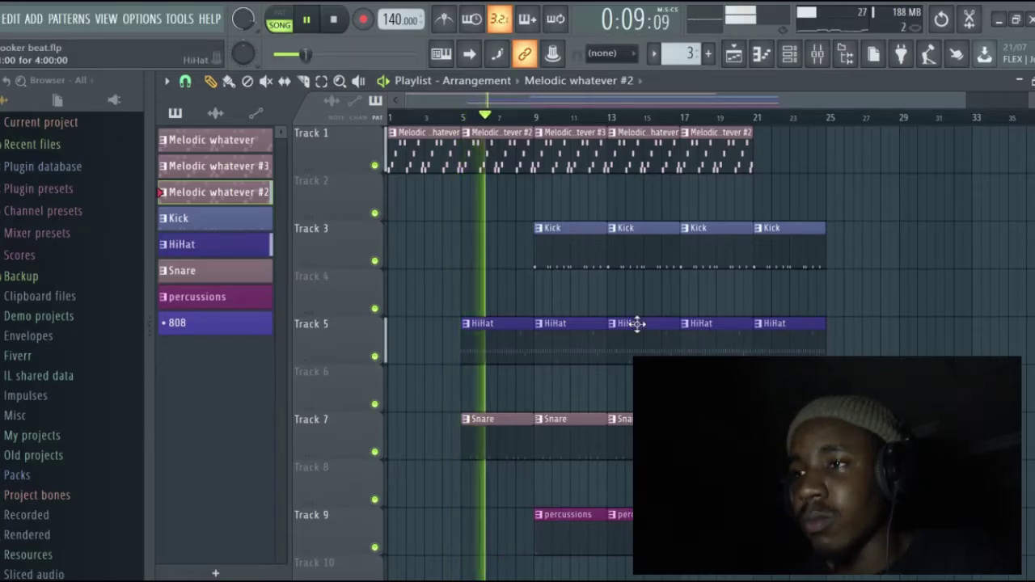
pyautogui.press('space')
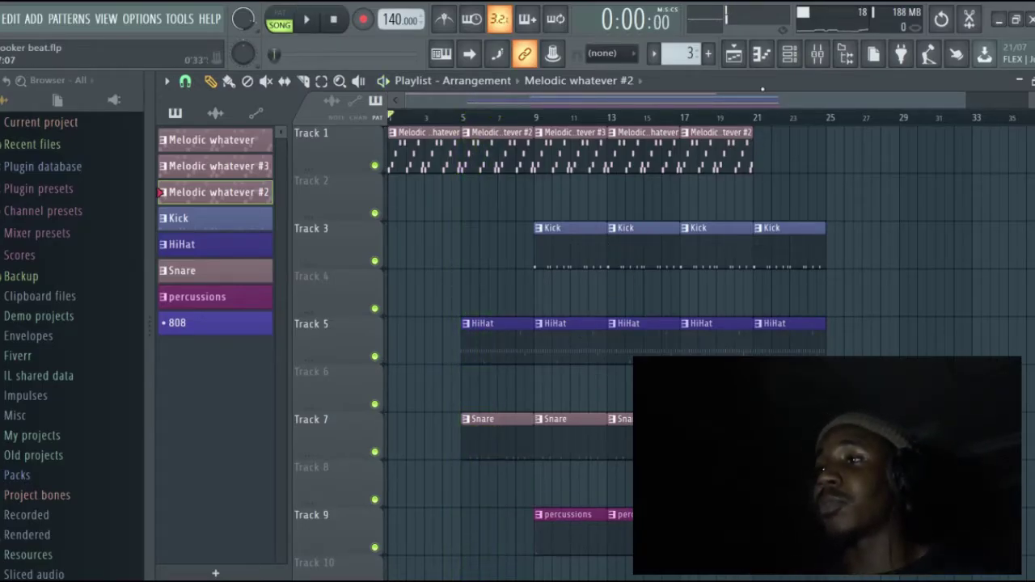
# - Add Cymatics - Cobra 808 6 - D as a new channel, move its bar 4 notes to G5 and F5, and play it
pyautogui.click(790, 55)
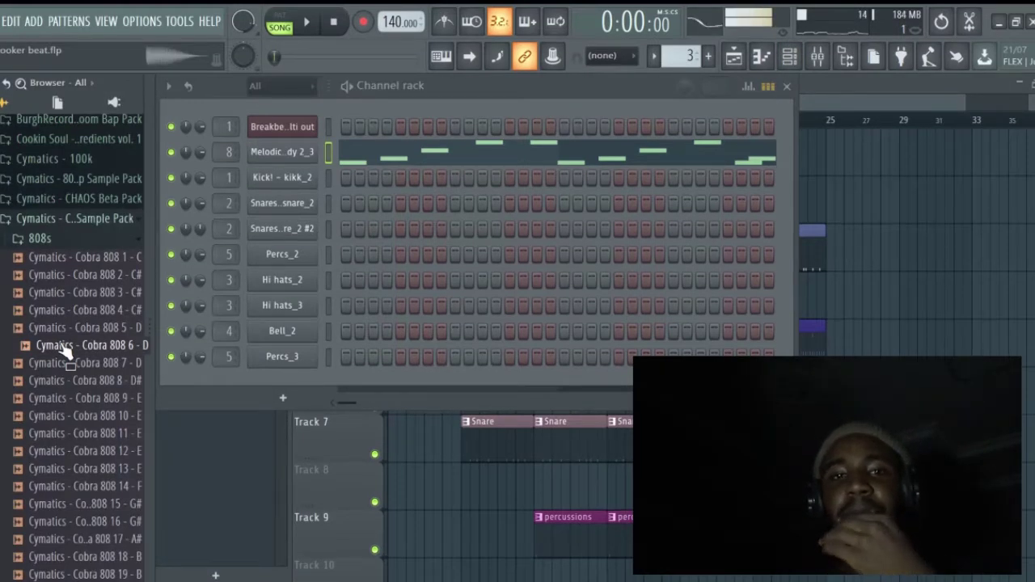
pyautogui.moveTo(64, 349); pyautogui.dragTo(267, 396)
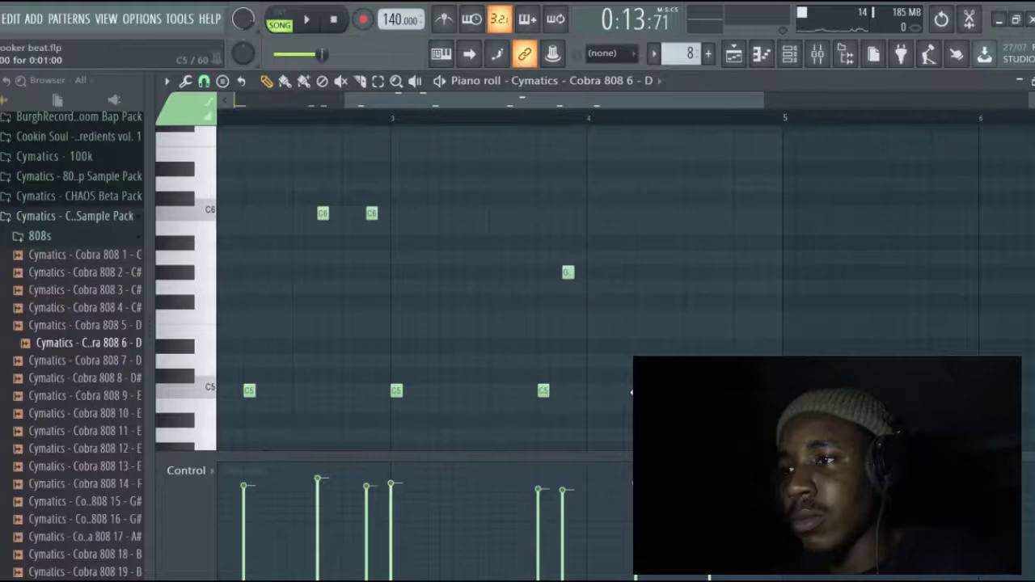
pyautogui.moveTo(638, 339); pyautogui.dragTo(639, 284)
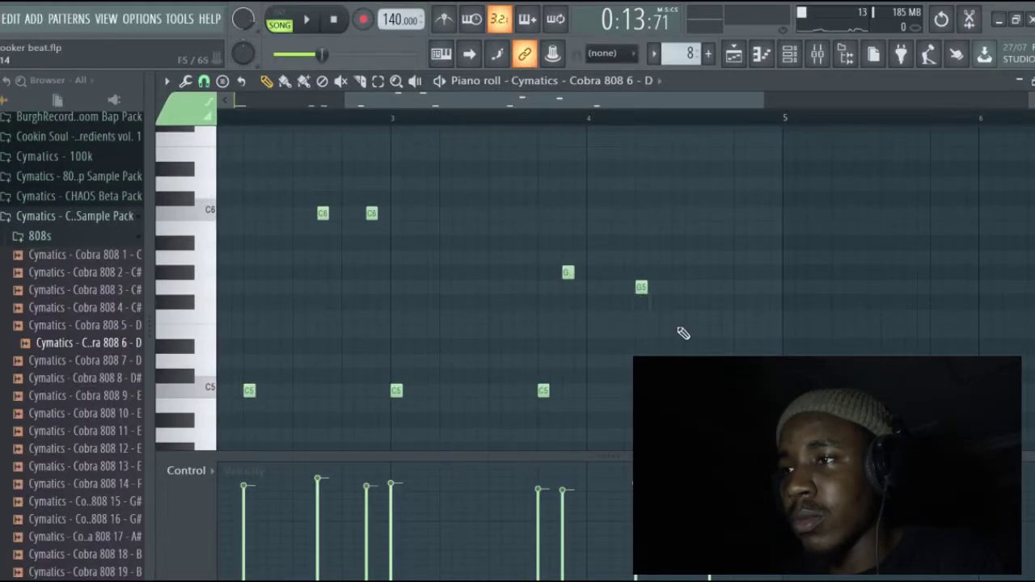
pyautogui.moveTo(705, 327)
pyautogui.mouseDown()
pyautogui.moveTo(707, 298)
pyautogui.moveTo(711, 318)
pyautogui.mouseUp()
pyautogui.press('space')
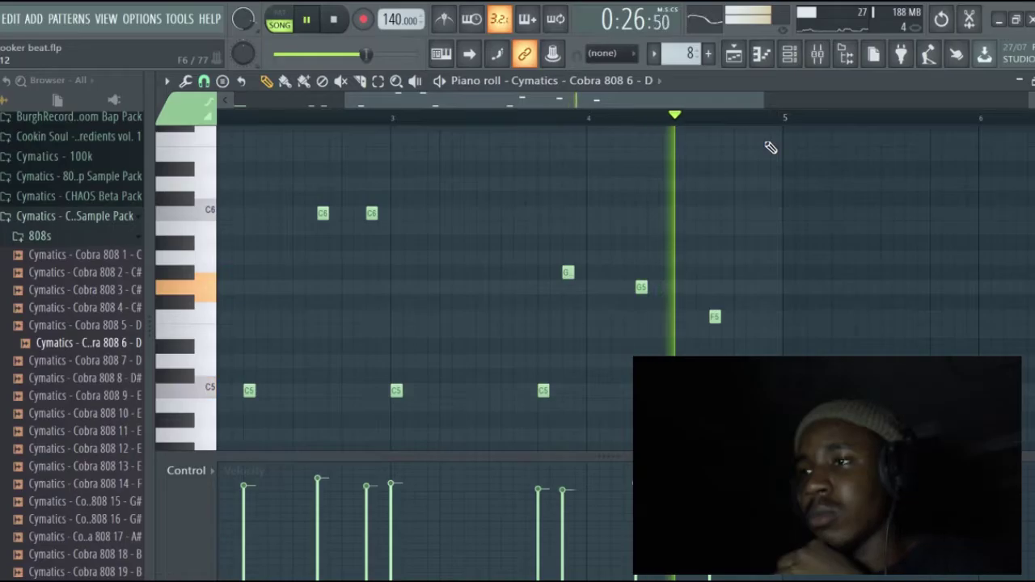
pyautogui.press('space')
# - Review the full playlist arrangement and play the song from the start
pyautogui.press('F5')
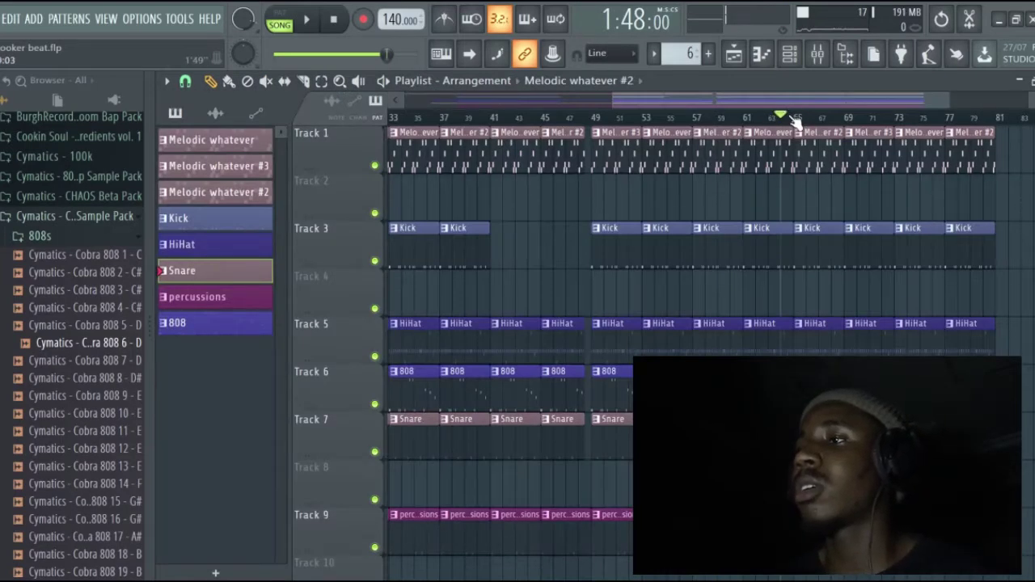
pyautogui.moveTo(793, 119); pyautogui.dragTo(594, 119)
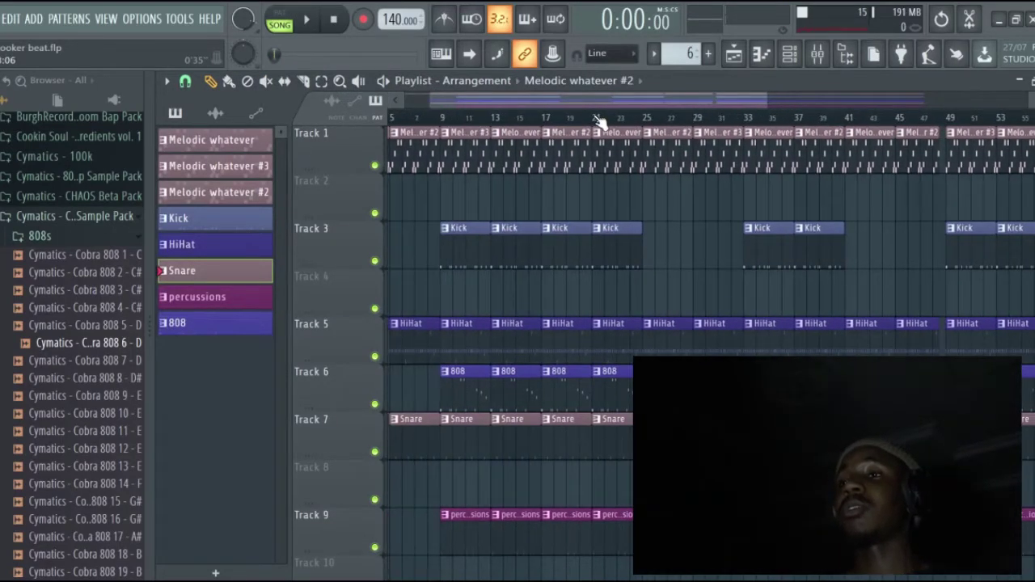
pyautogui.scroll(-3, 598, 120)
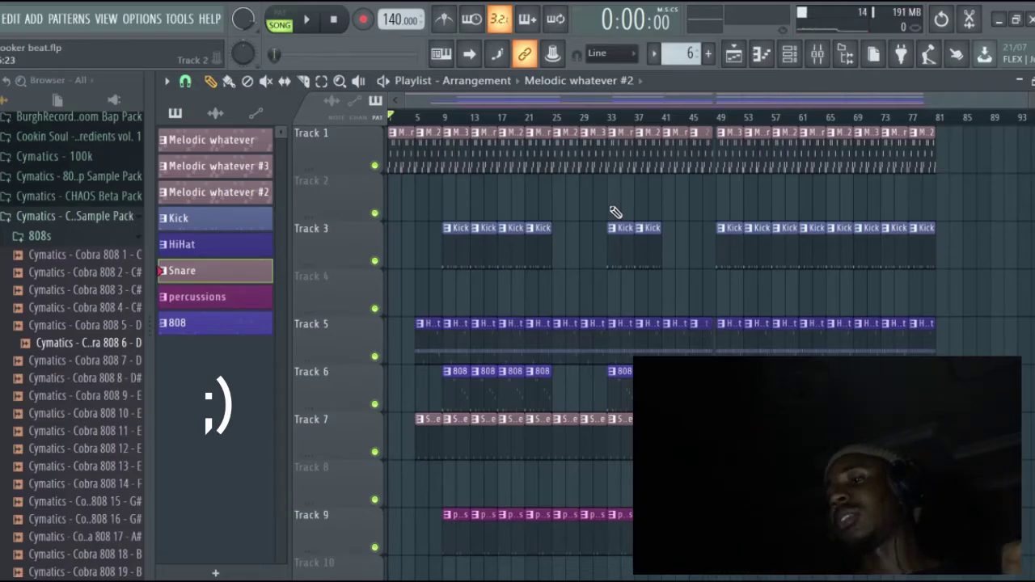
pyautogui.press('space')
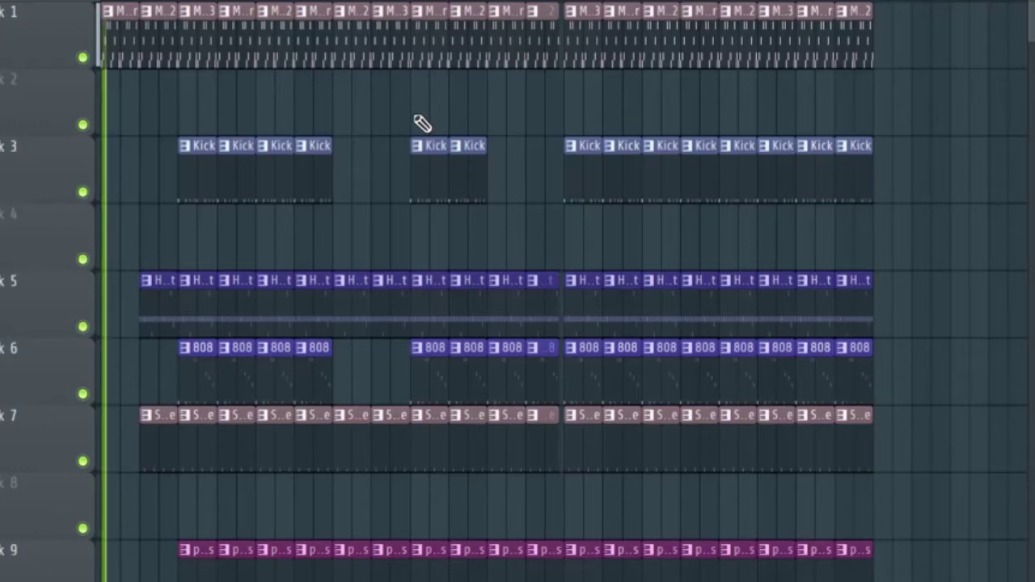